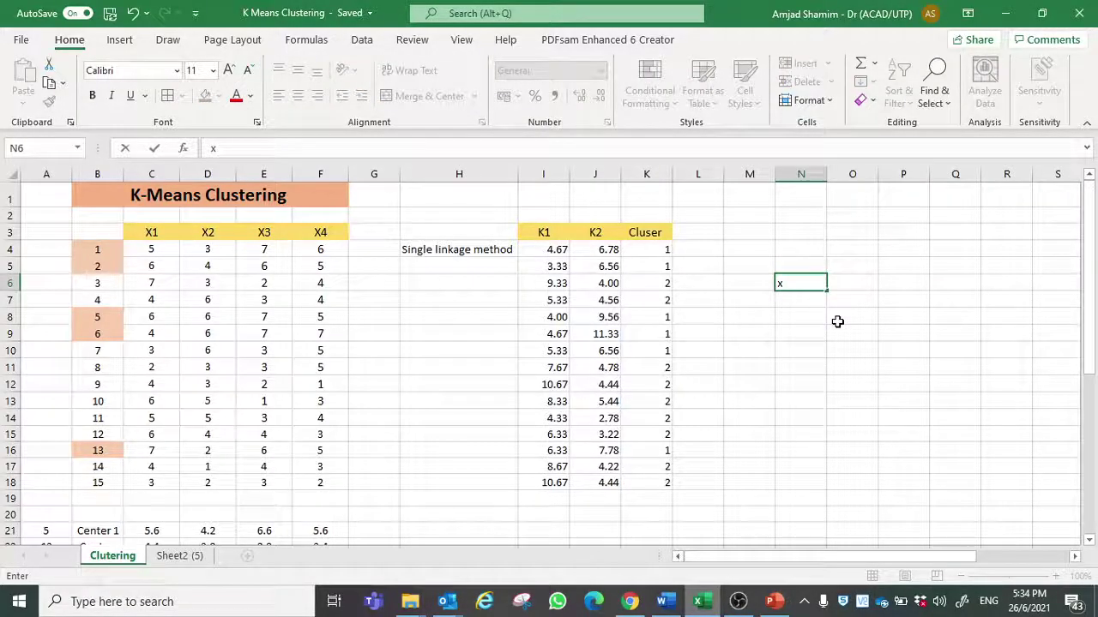
Step: Check the Iteration 4 cluster assignments and clear the stray x from cell N6
scroll(833, 324, down, 7)
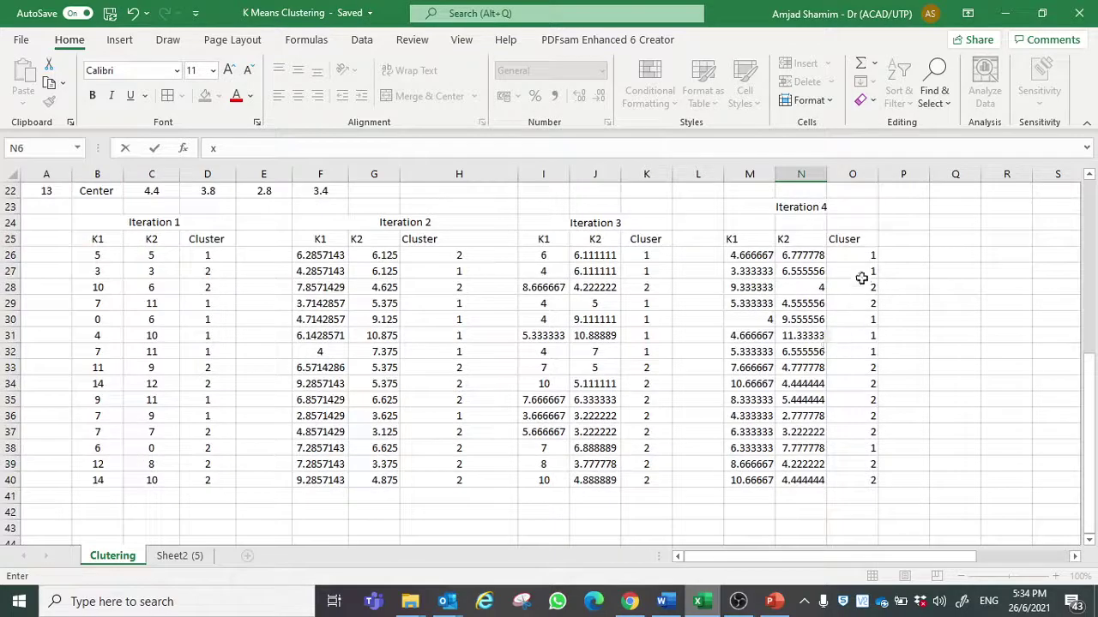
drag(867, 256, 849, 351)
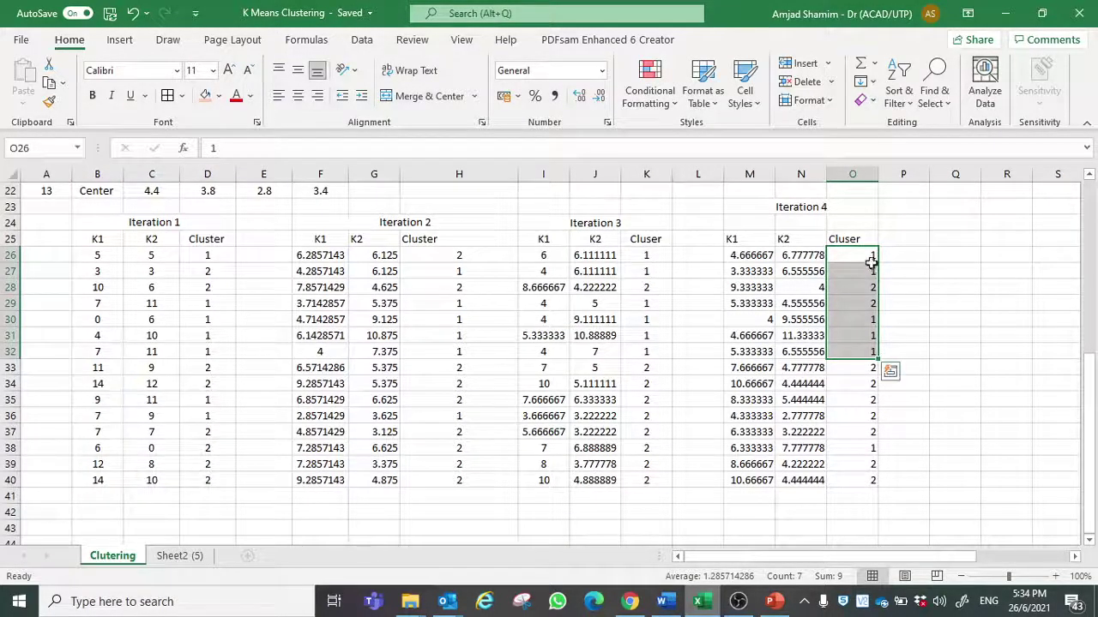
scroll(860, 361, up, 3)
scroll(860, 361, up, 4)
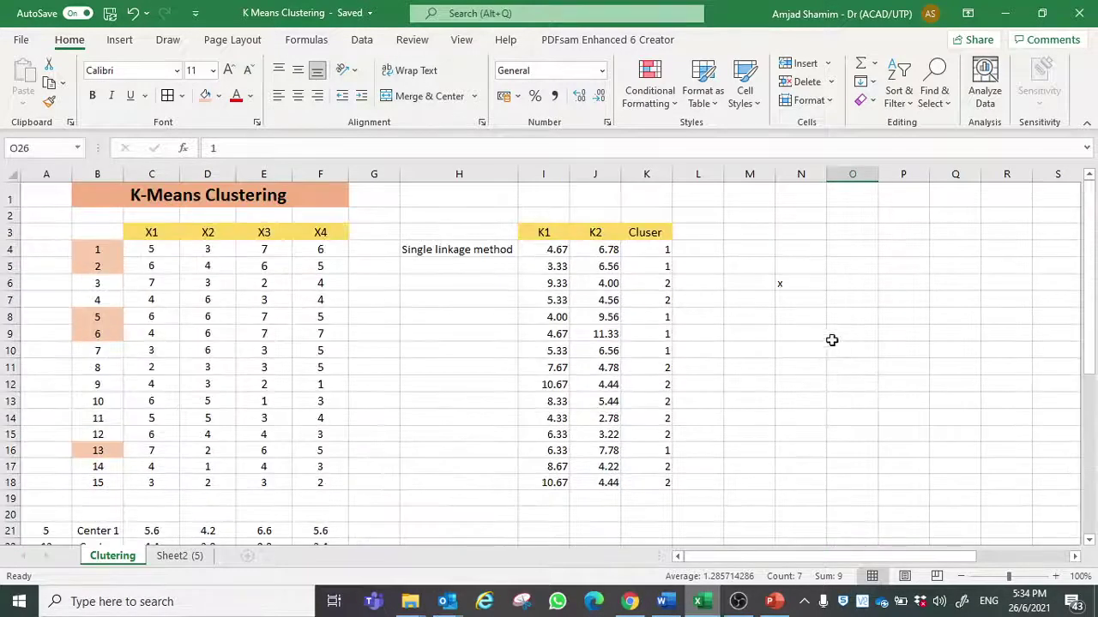
click(787, 283)
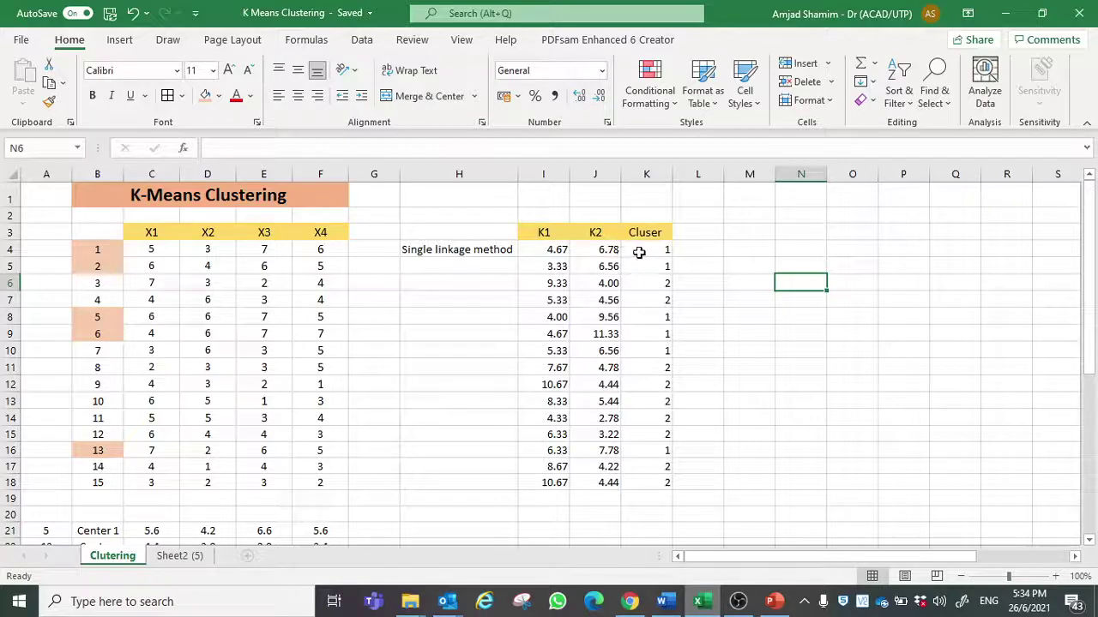
Step: Remove the fill colour from the case numbers in B4:B19
drag(98, 249, 96, 499)
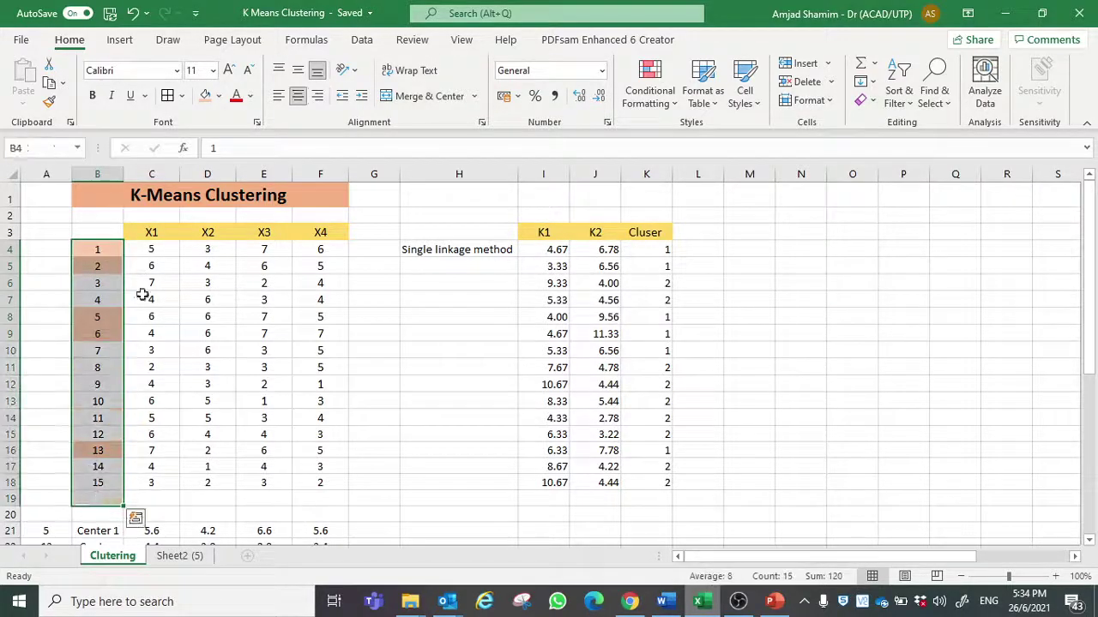
click(220, 97)
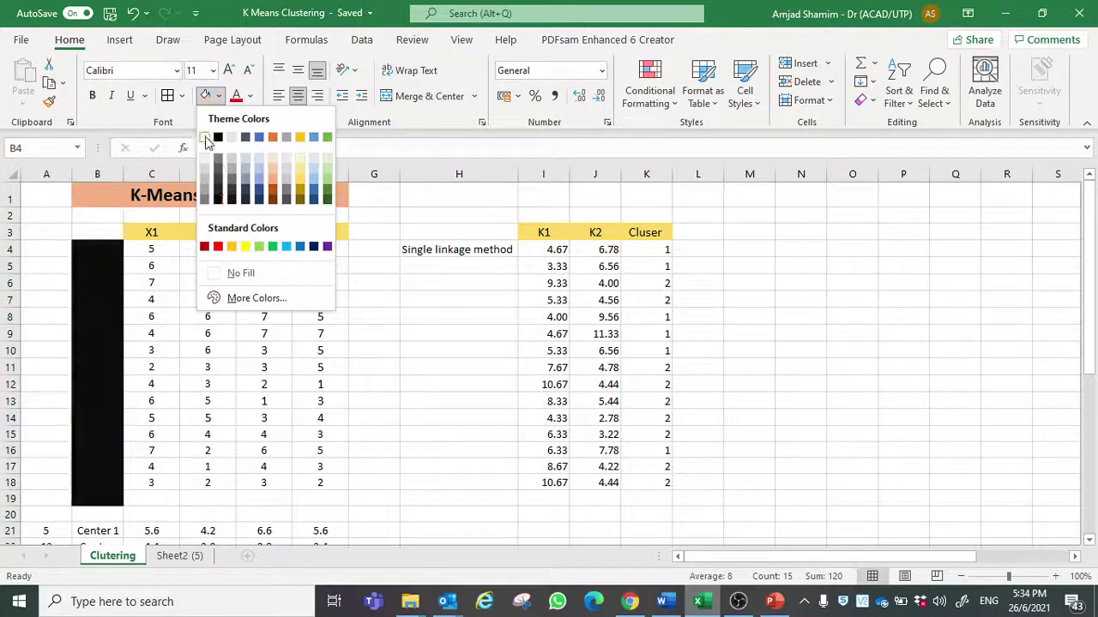
click(243, 268)
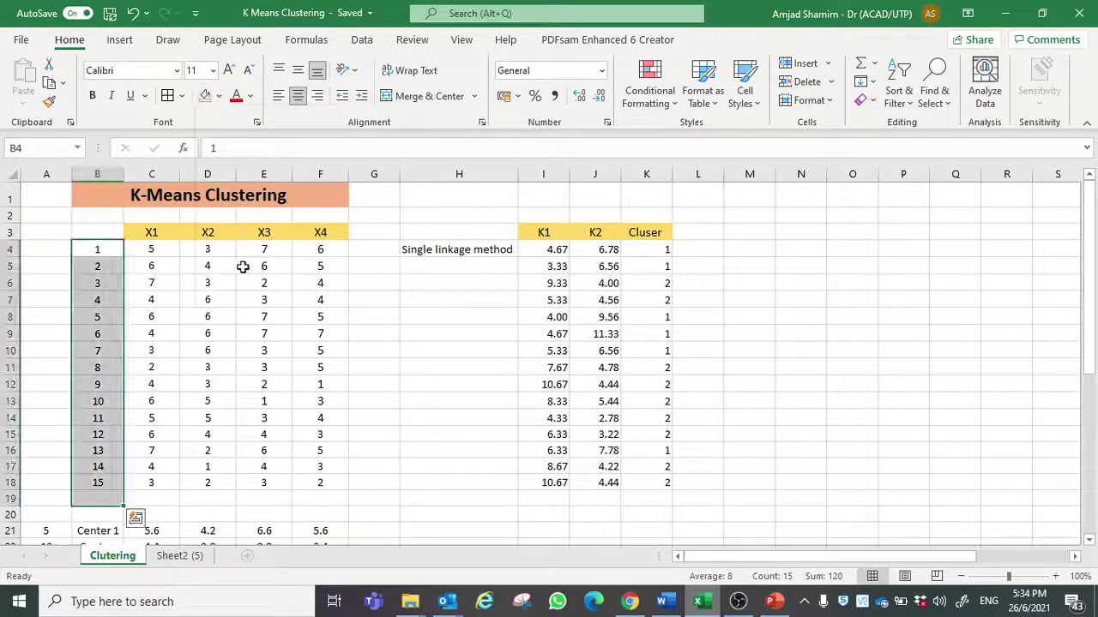
Step: Fill case numbers 1 and 2 in column B with light orange as cluster 1 members
click(665, 249)
click(112, 251)
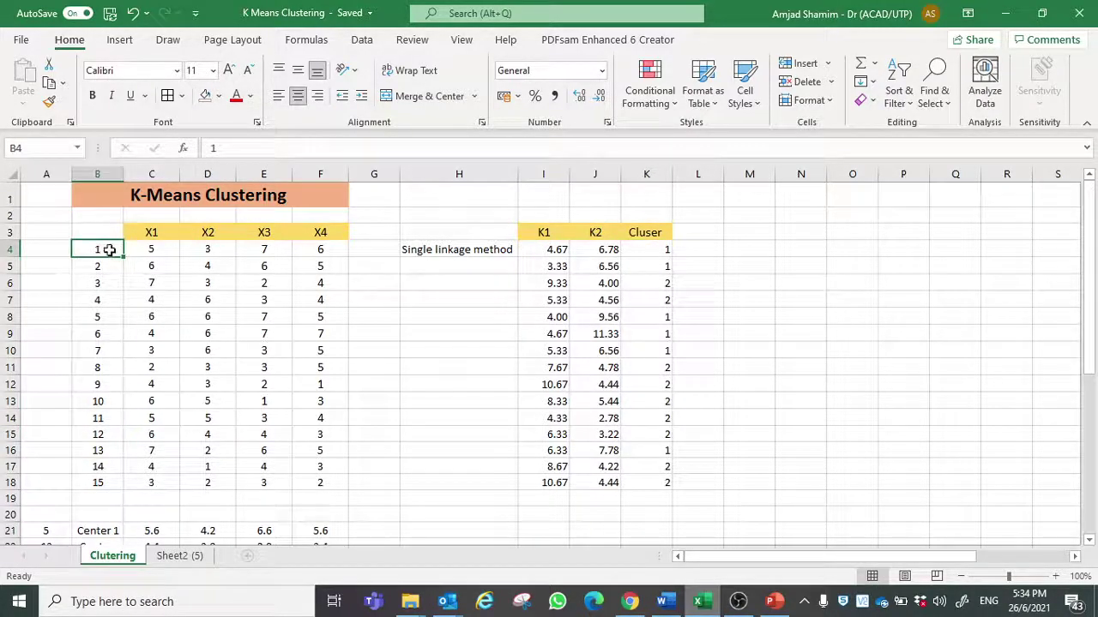
click(110, 250)
click(220, 96)
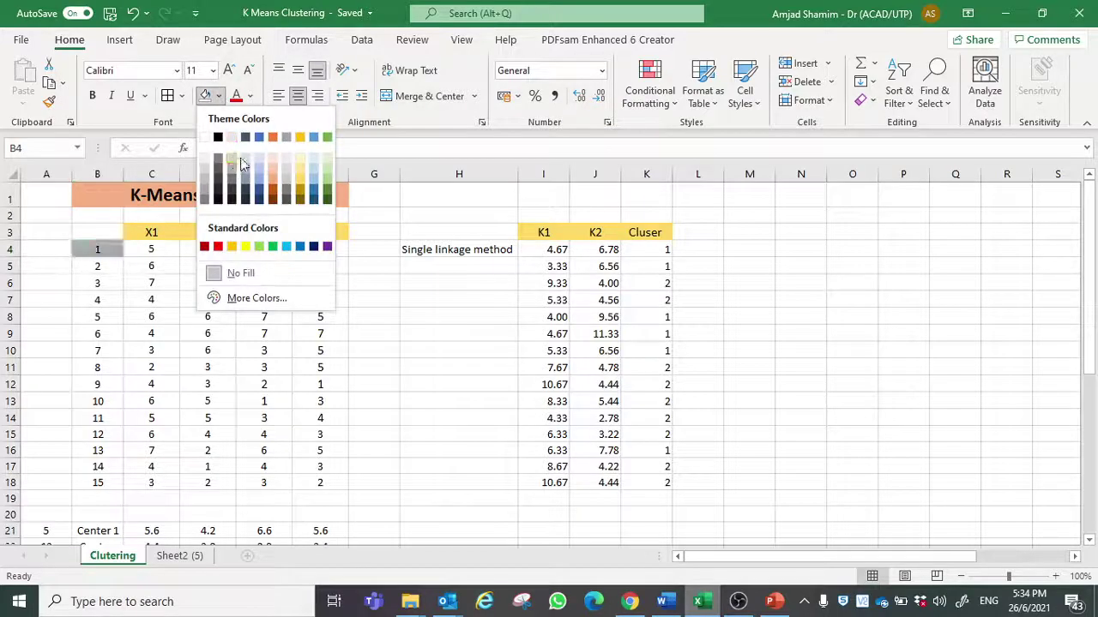
click(274, 177)
click(94, 267)
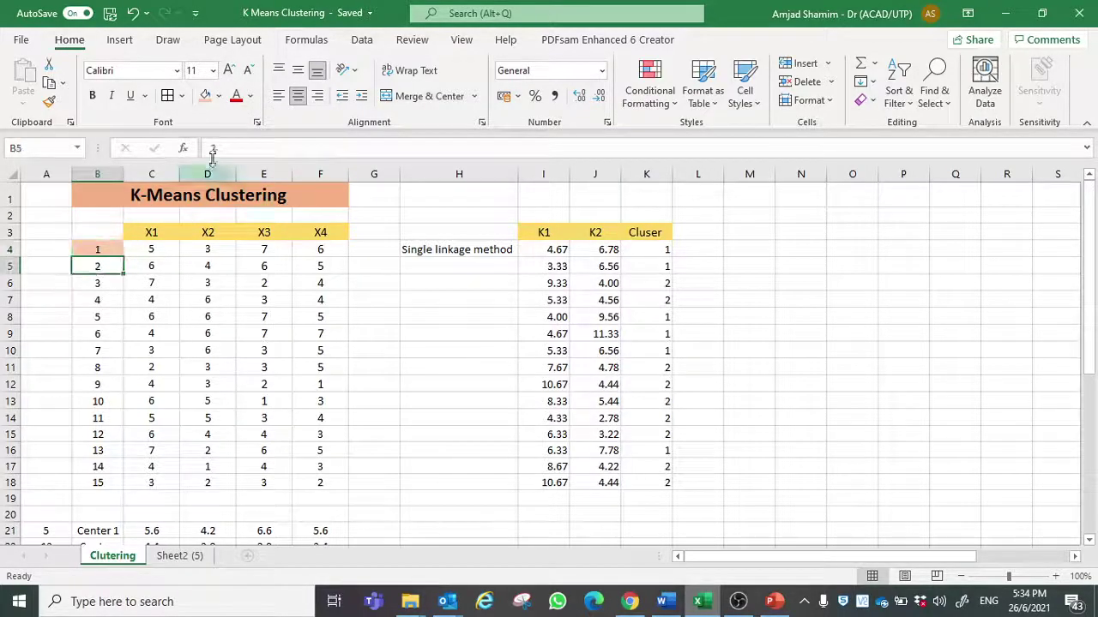
click(220, 96)
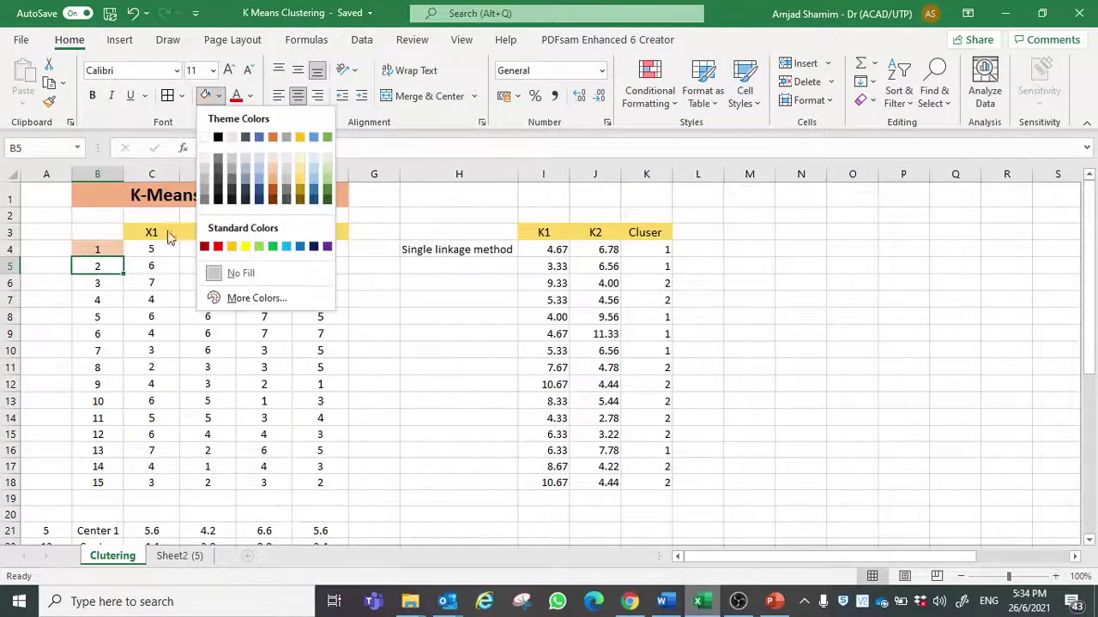
click(274, 178)
Step: Apply the same light orange fill to case numbers 5, 6, 7 and 13 in column B
drag(668, 324, 111, 350)
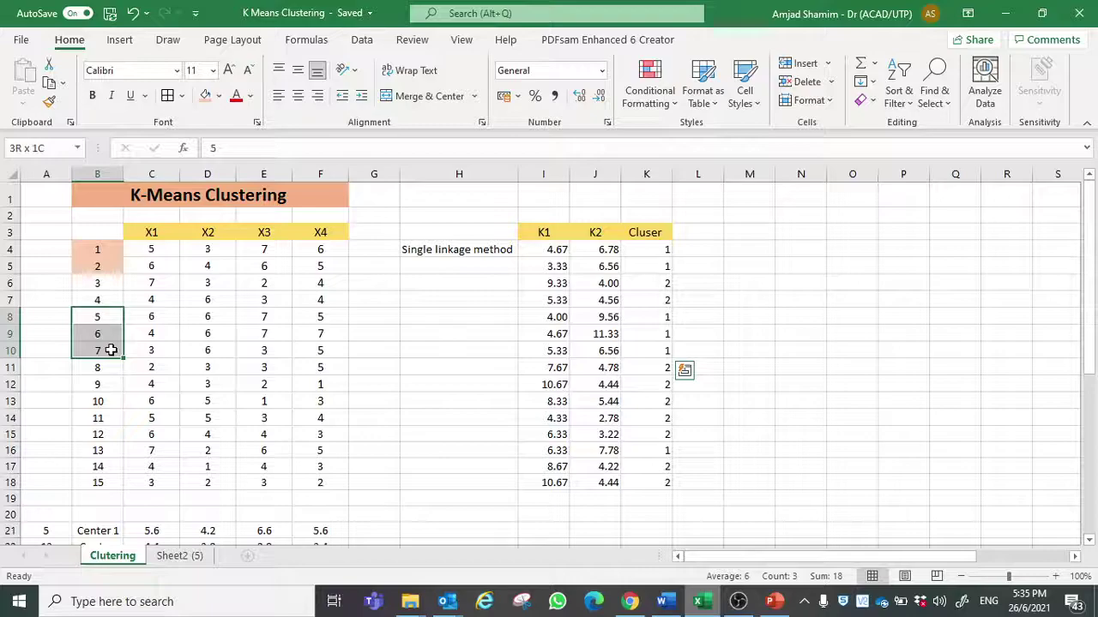
click(205, 95)
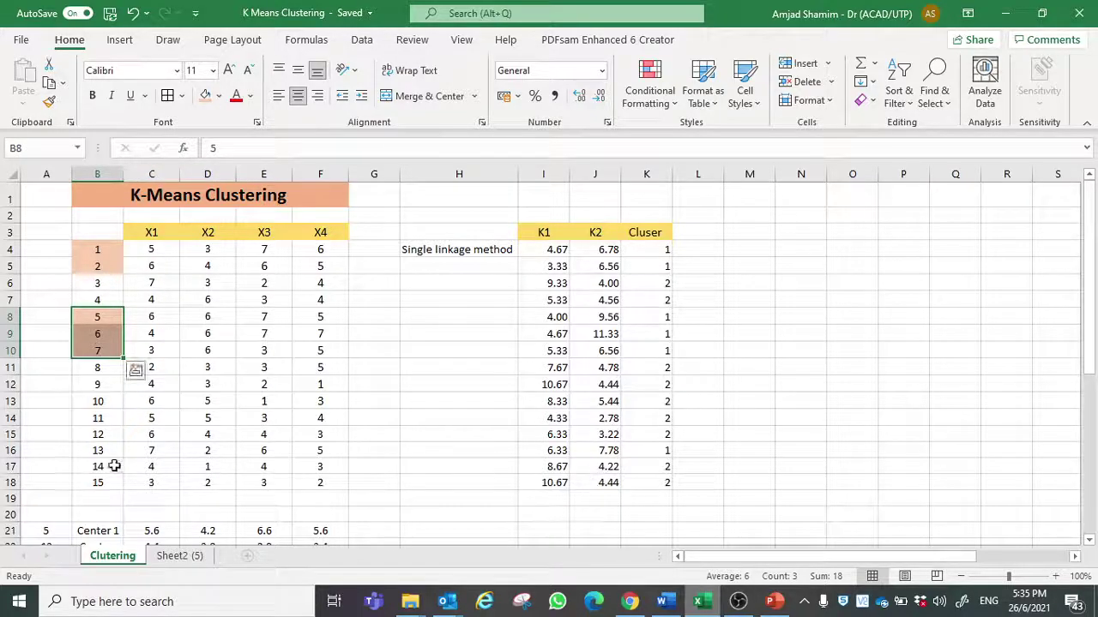
click(111, 455)
click(205, 96)
Step: Replace the Center 1 value for X1 in C21 with =AVERAGE(C4,C5,C8,C9,C10,C16)
scroll(232, 385, down, 1)
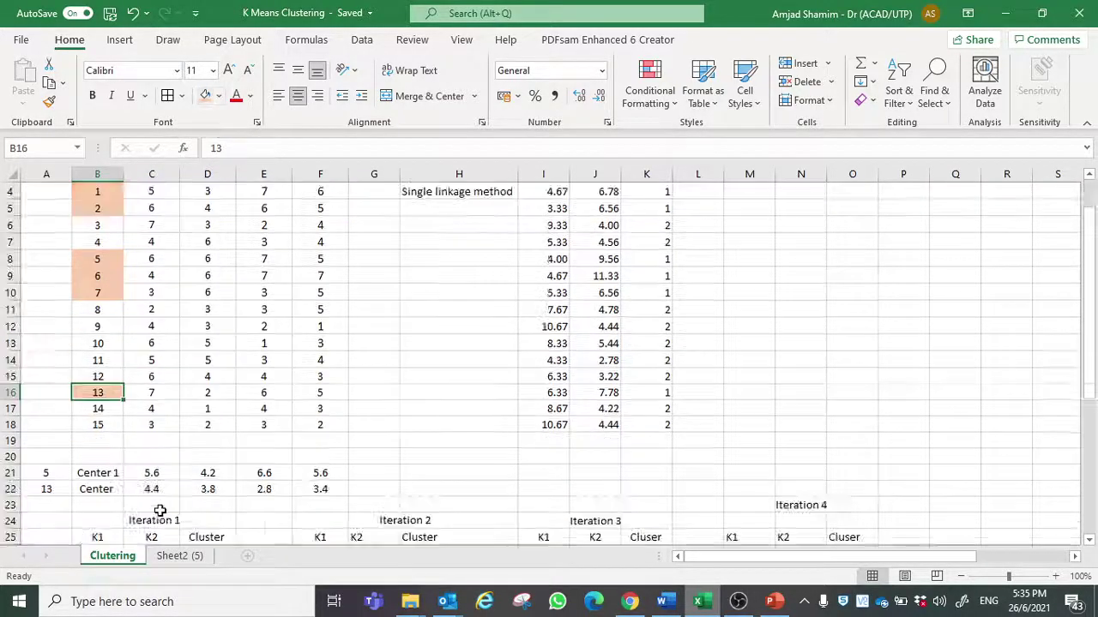
click(152, 473)
text(a)
key(BackSpace)
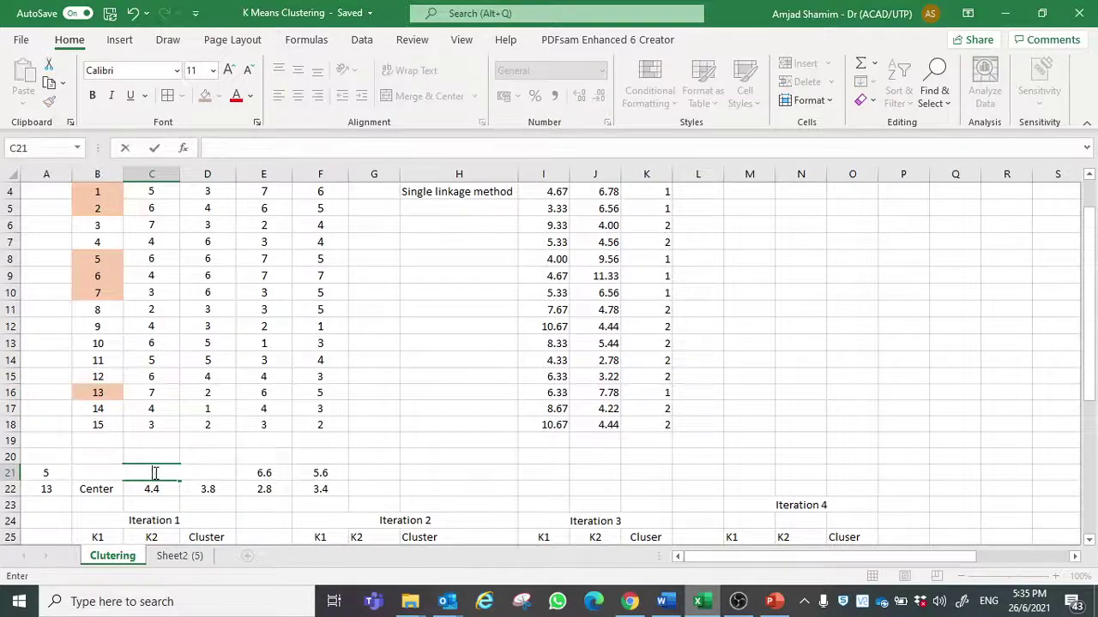
text(=average()
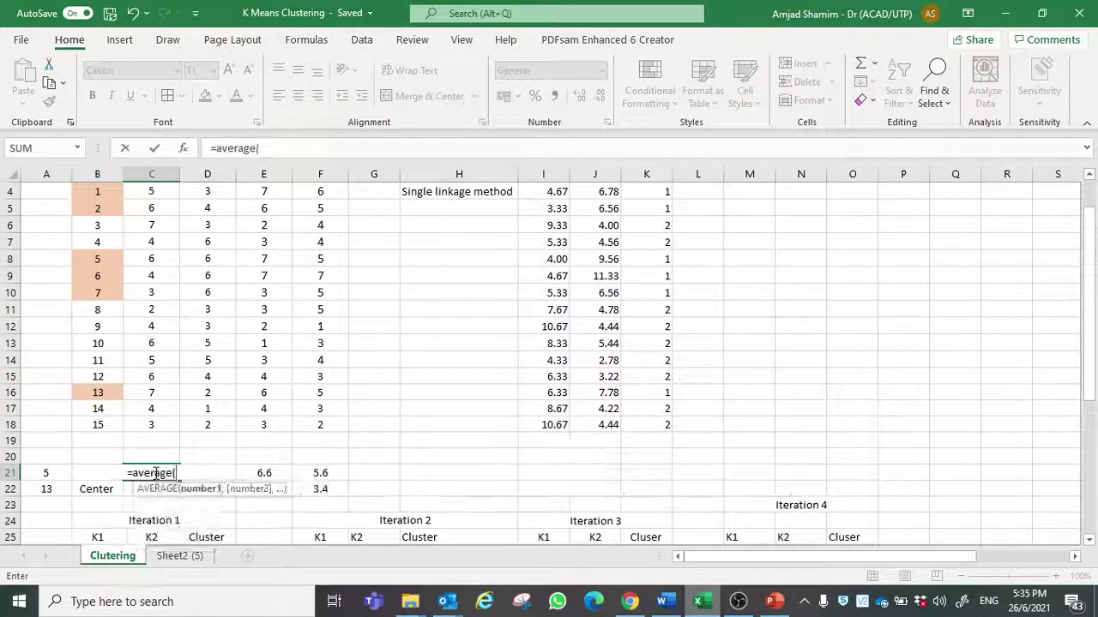
scroll(148, 414, up, 1)
click(144, 253)
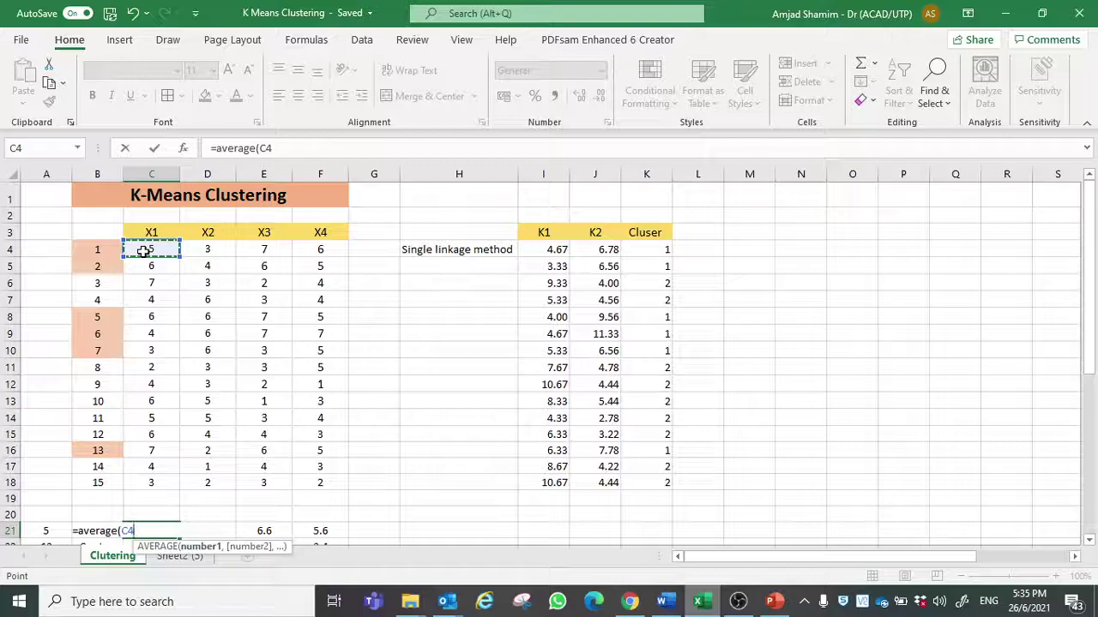
text(,)
click(147, 268)
text(,)
click(148, 318)
text(,)
click(147, 335)
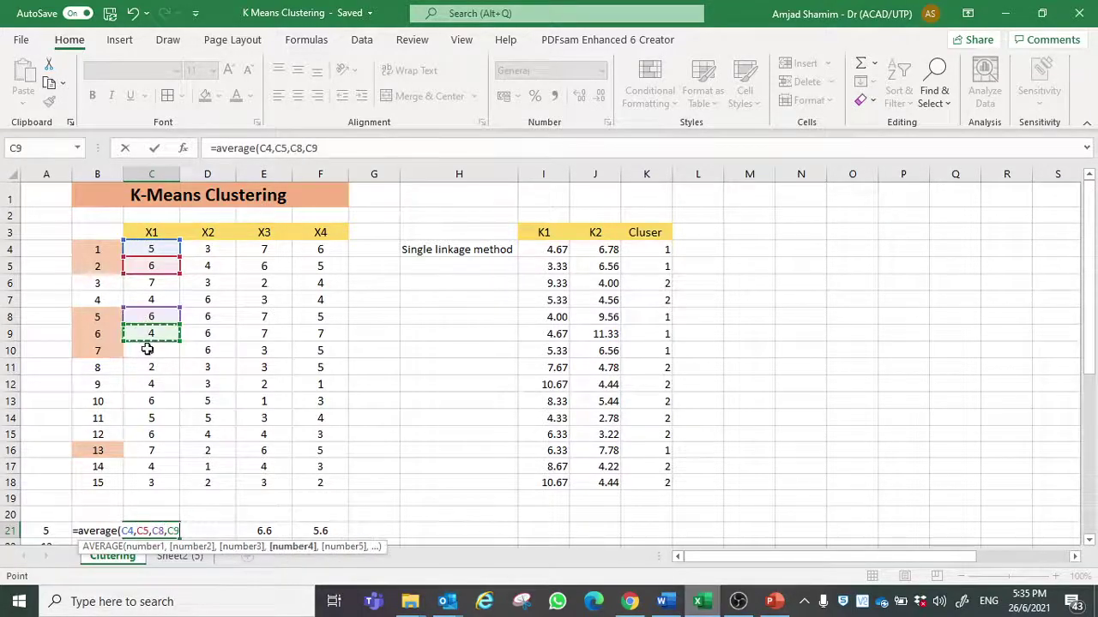
text(,)
click(147, 350)
text(,)
click(149, 451)
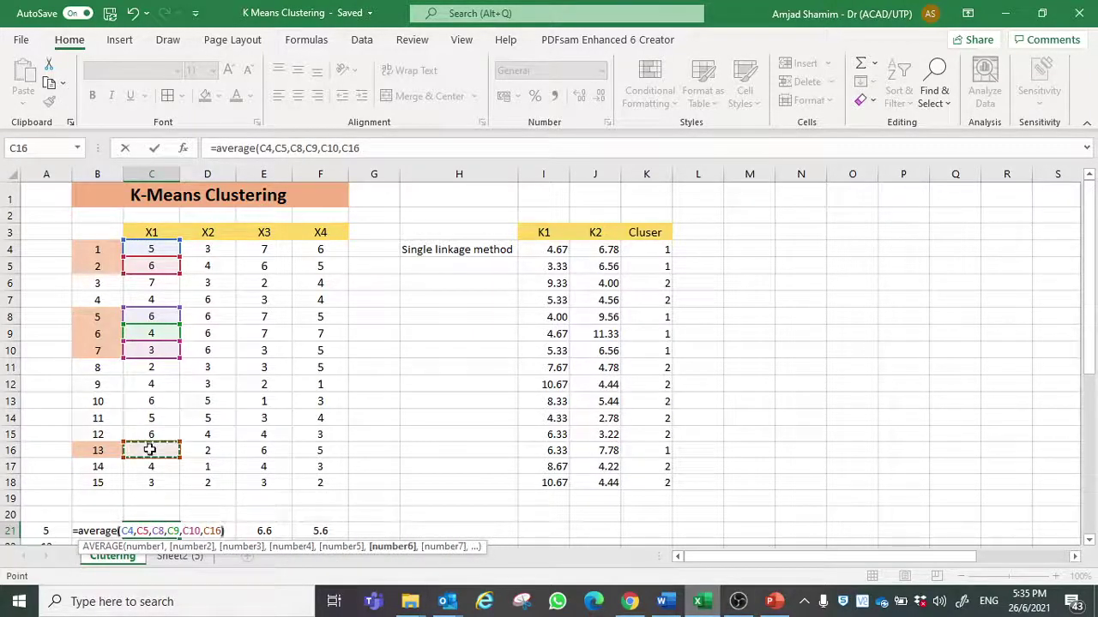
key(Return)
Step: Copy the Center 1 average formula from C21 across to D21:F21 and check the cells referenced in D21
click(153, 506)
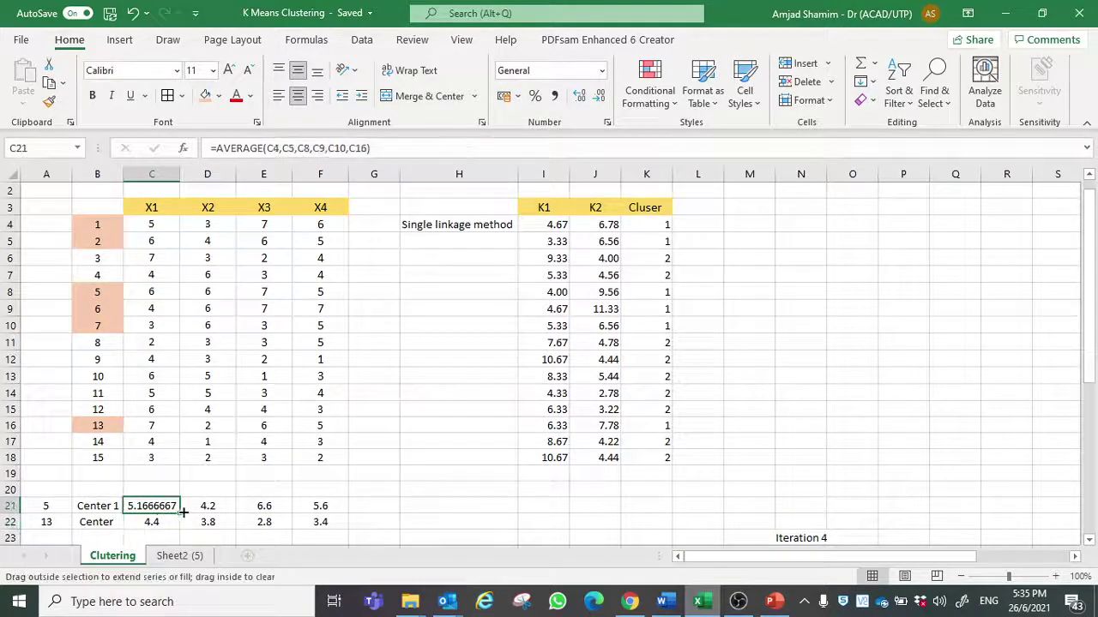
drag(183, 513, 321, 506)
click(152, 522)
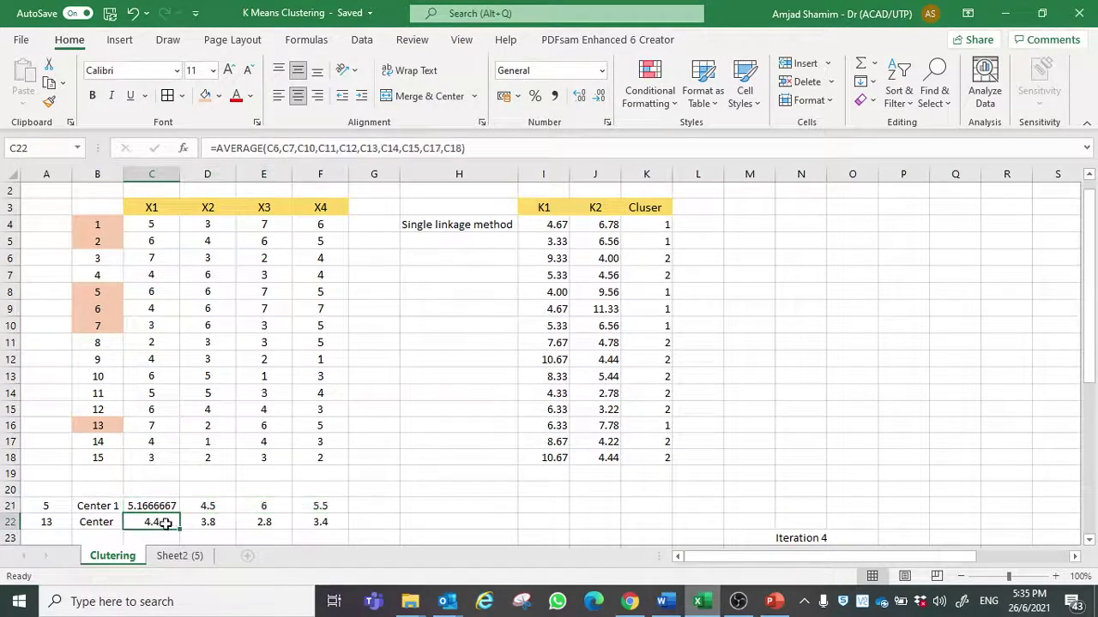
click(203, 506)
double_click(212, 506)
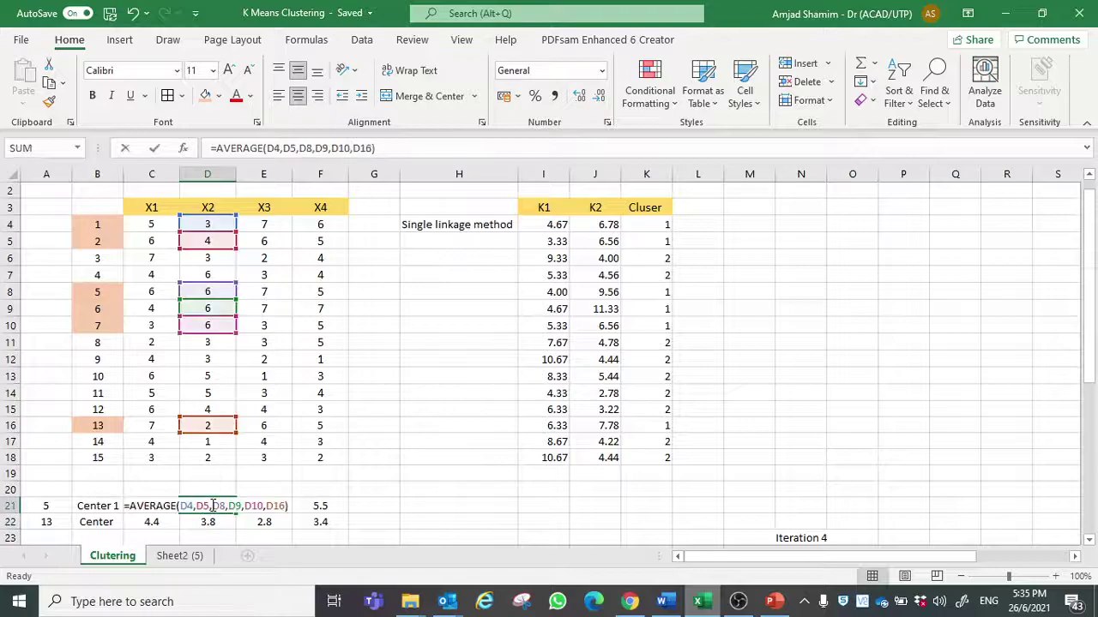
key(Escape)
Step: Replace the second center's X1 value in C22 with =AVERAGE(C6,C7,C11,C12,C13,C14,C15,C17,C18)
click(163, 522)
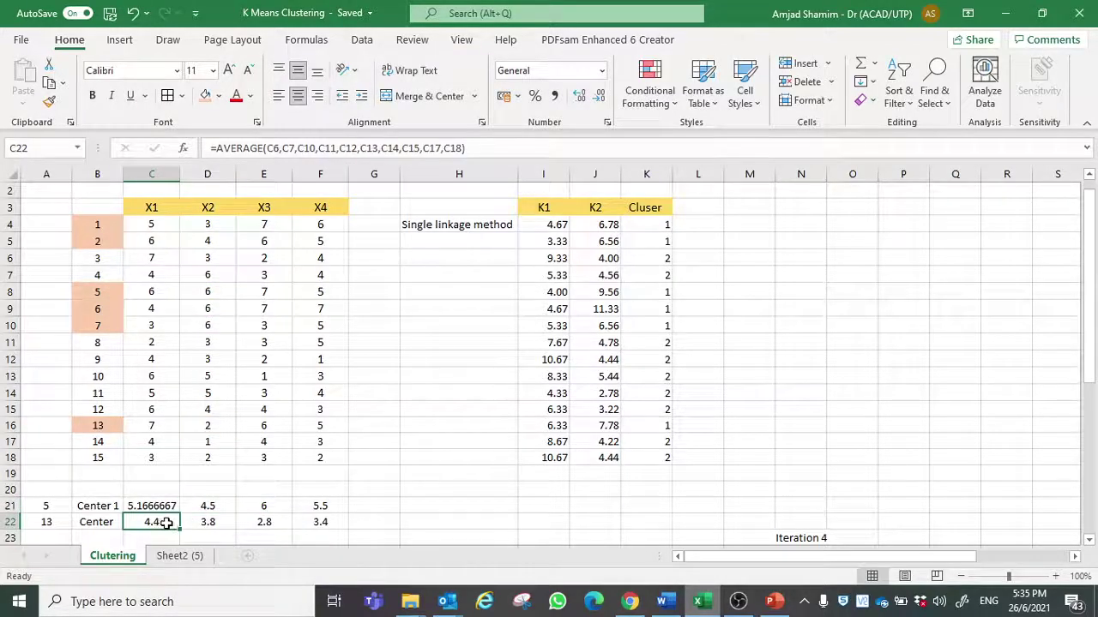
text(=average)
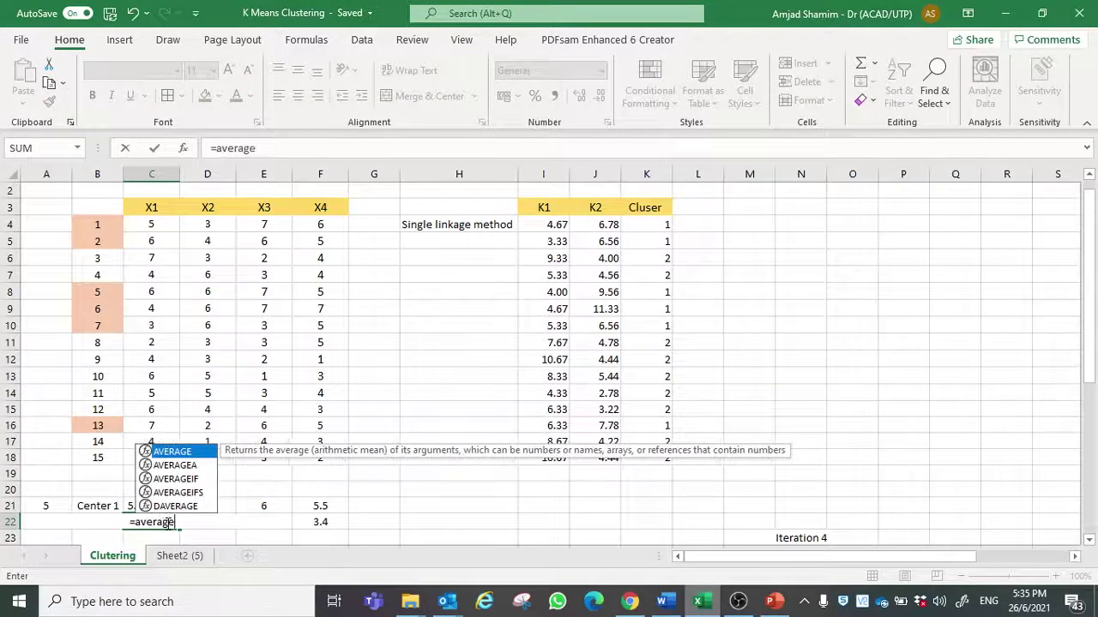
text(()
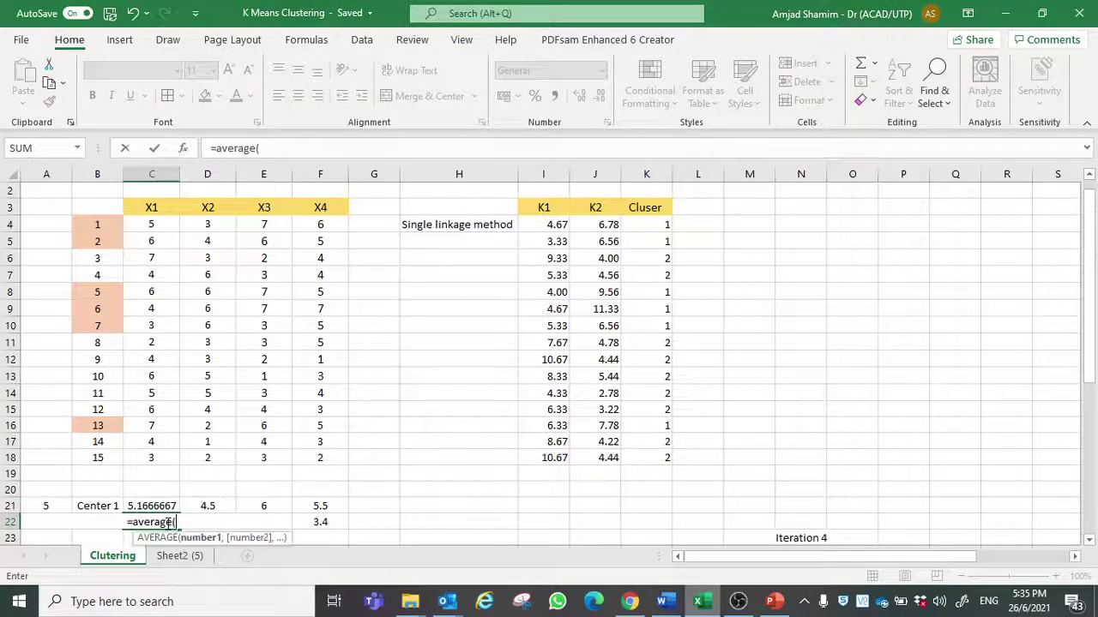
click(167, 258)
text(,)
click(155, 275)
text(,)
click(148, 343)
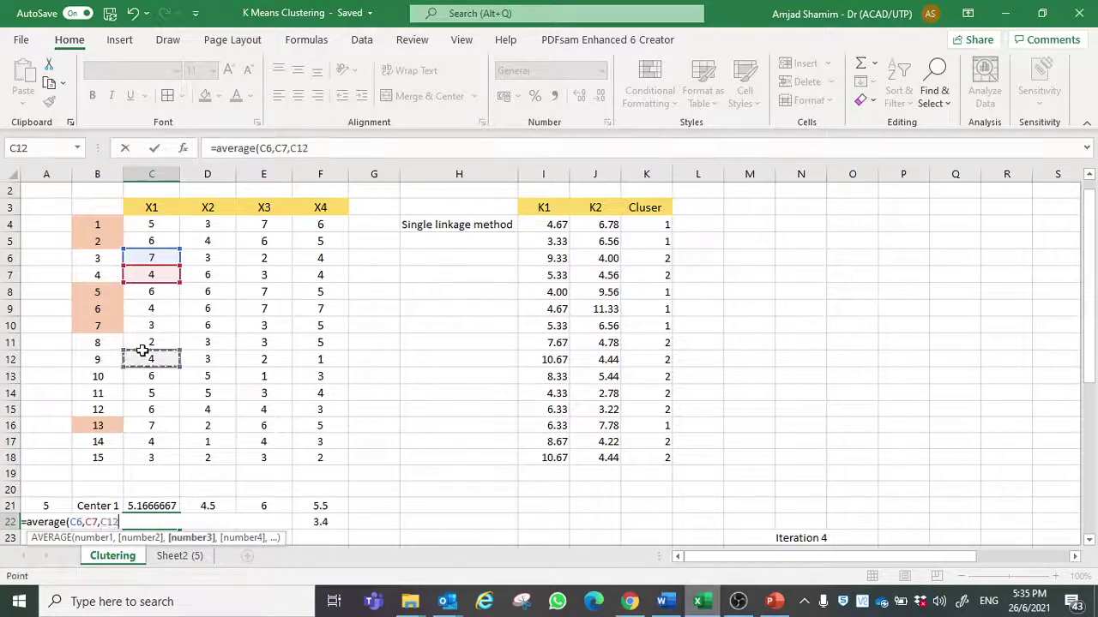
text(,)
click(144, 360)
text(,)
click(146, 376)
text(,)
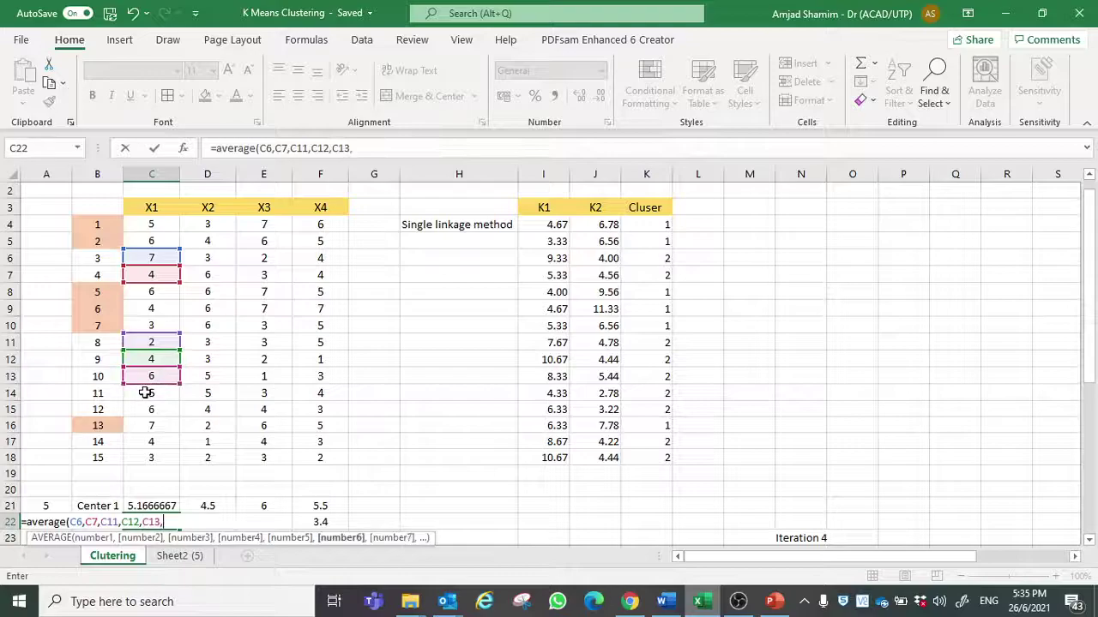
click(147, 393)
text(,)
click(147, 409)
text(,)
click(149, 442)
text(,)
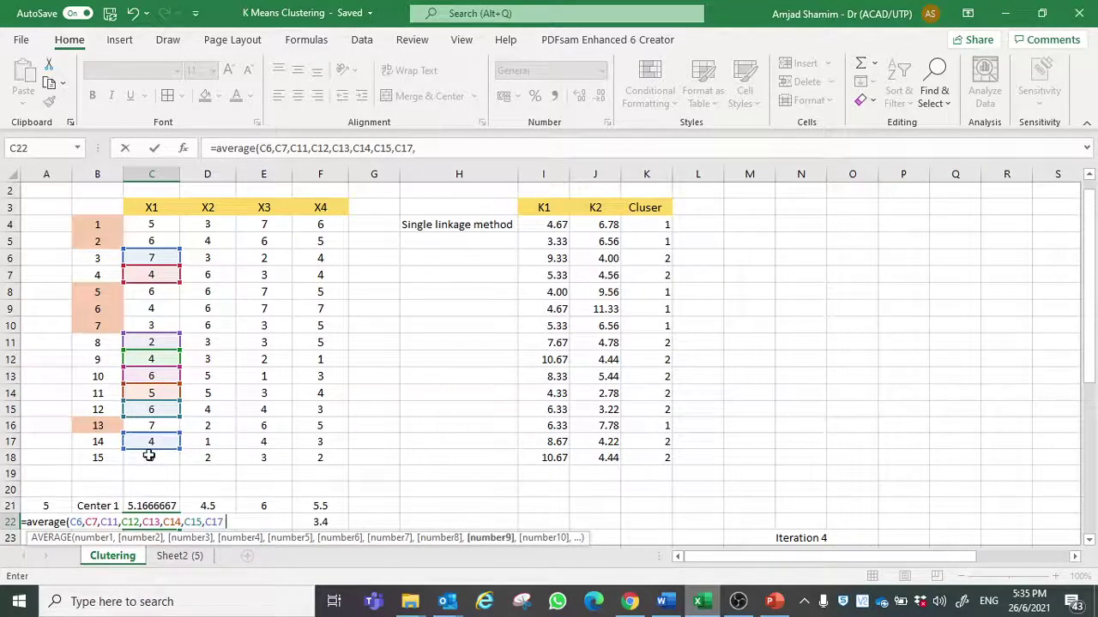
click(150, 456)
text())
key(Return)
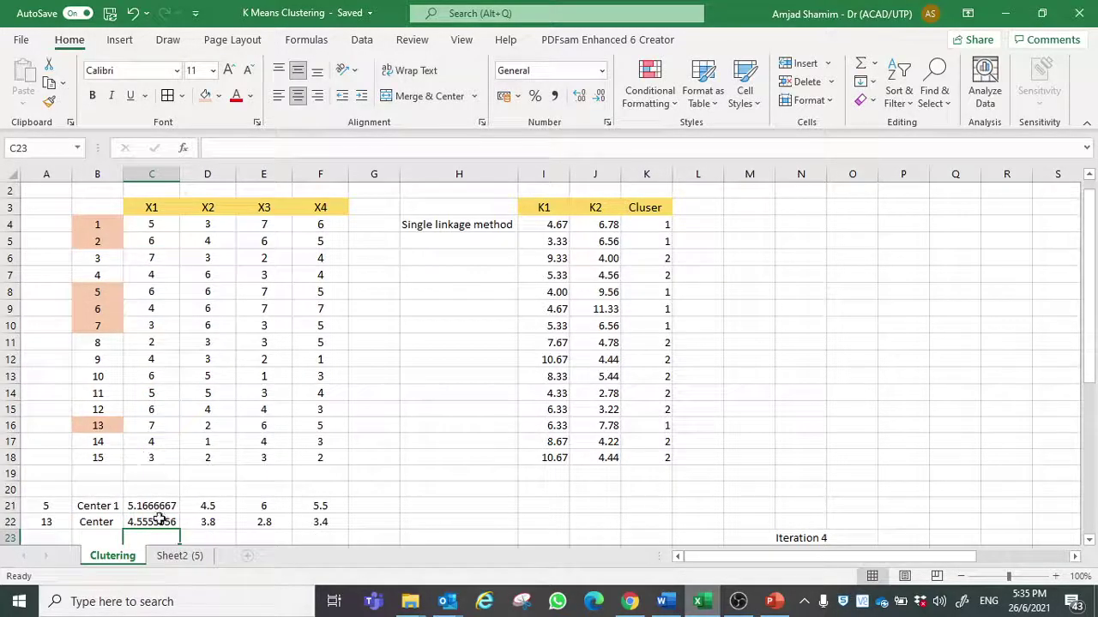
Step: Copy the second center's average formula from C22 across to D22:F22
click(160, 515)
drag(182, 532, 322, 525)
click(408, 486)
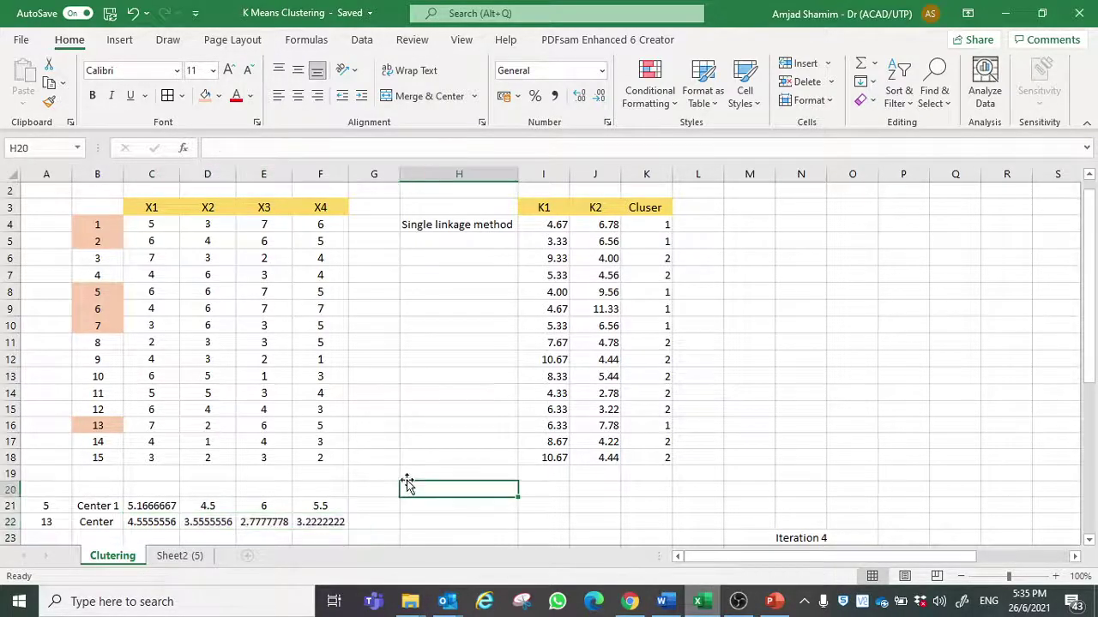
Step: Clear the old cluster assignments in K4:K18 under the Cluser heading
drag(667, 222, 657, 443)
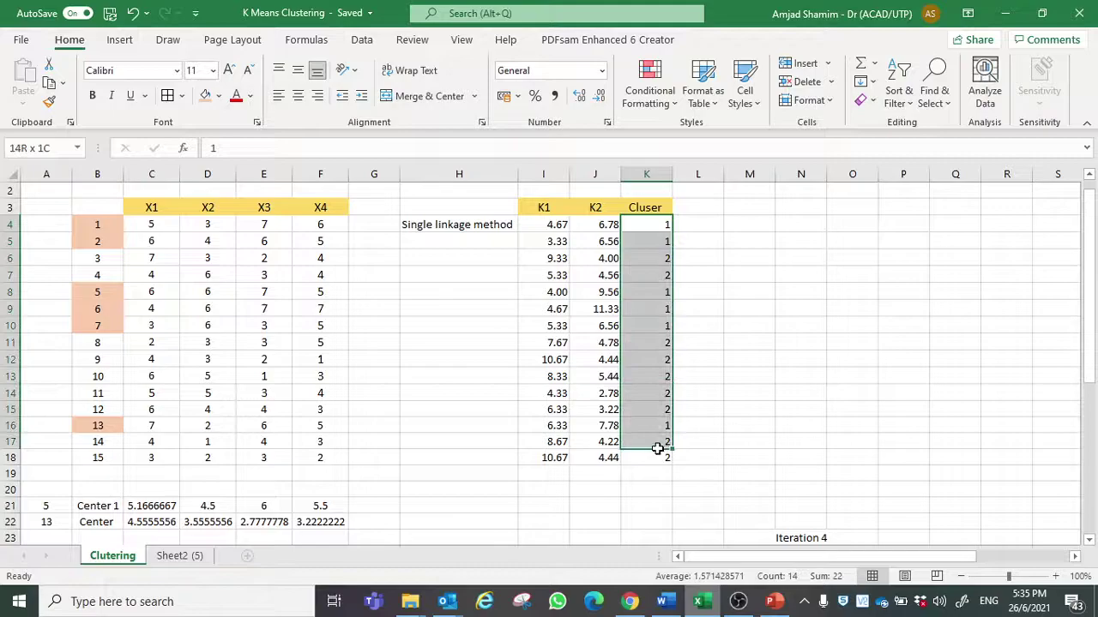
click(662, 456)
click(657, 226)
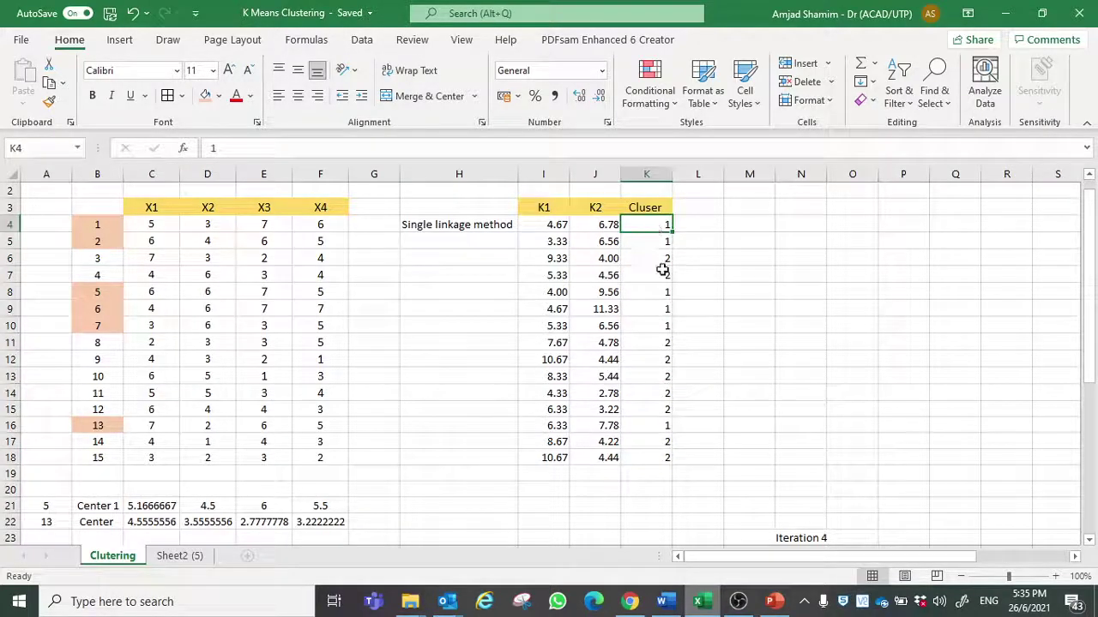
drag(663, 270, 679, 472)
key(Delete)
click(749, 392)
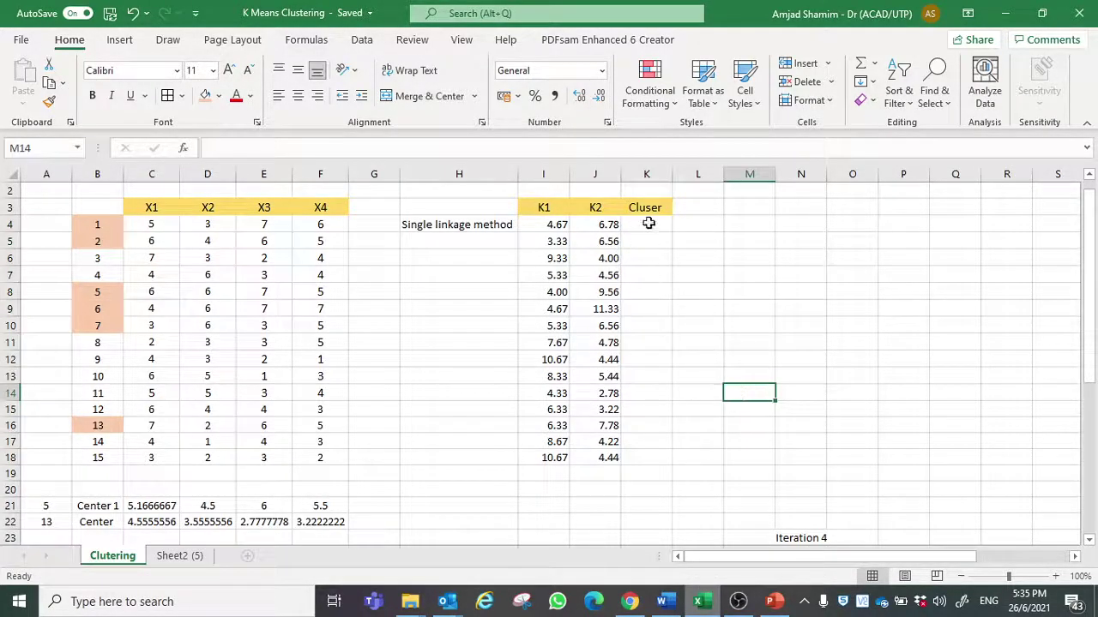
Step: Enter the cluster assignments 1, 1, 2, 2 and 1 for cases 1 to 5 in K4:K8
click(648, 224)
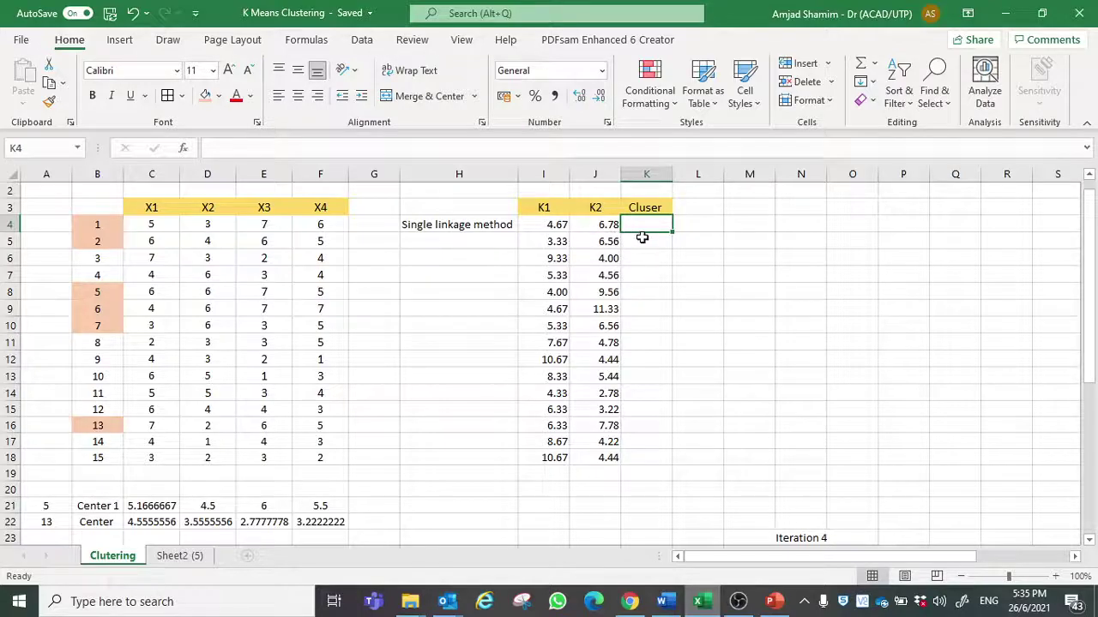
text(1)
key(Return)
text(1)
key(Return)
text(2)
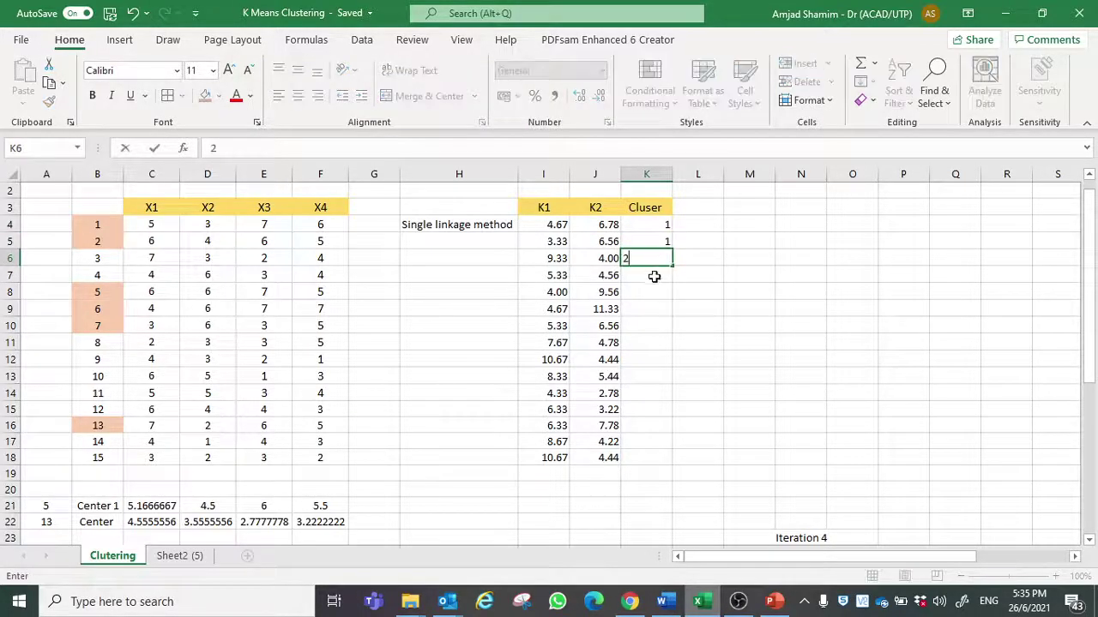
key(Return)
text(2)
key(Return)
text(1)
key(Return)
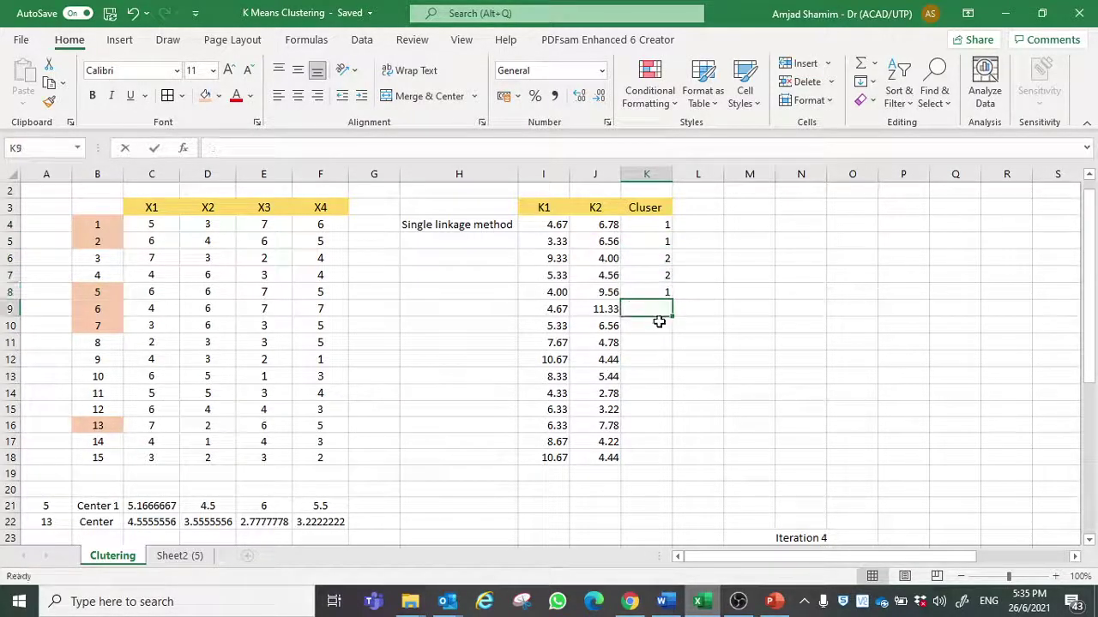
Step: Enter the cluster assignments 1, 1, 2, 2 and 2 for cases 6 to 10 in K9:K13
text(1)
key(Return)
text(2)
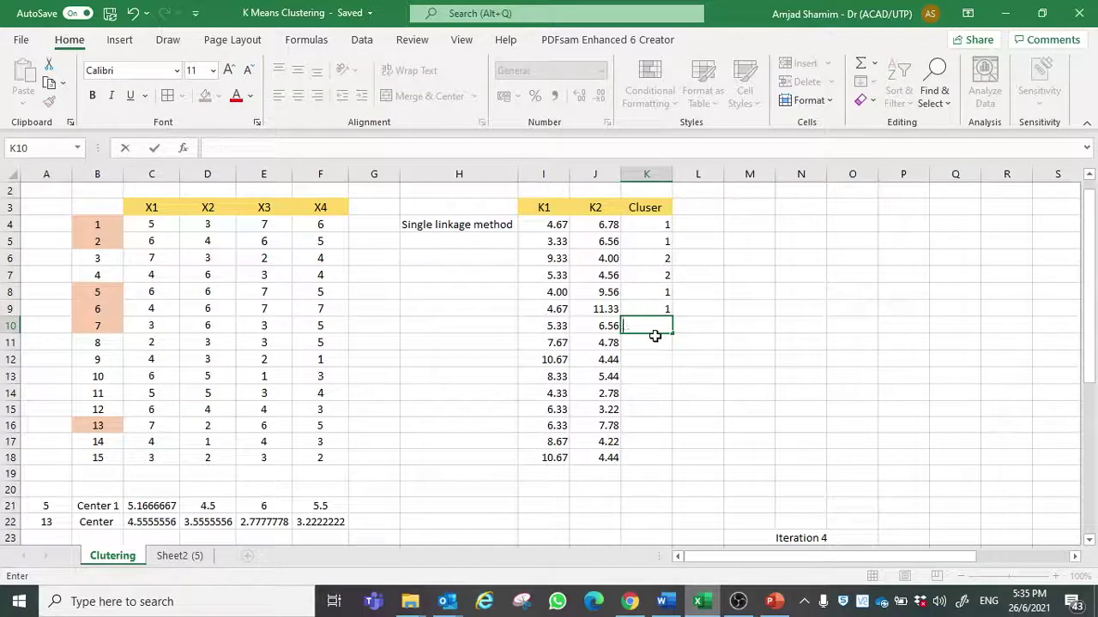
key(Return)
text(2)
key(Return)
text(2)
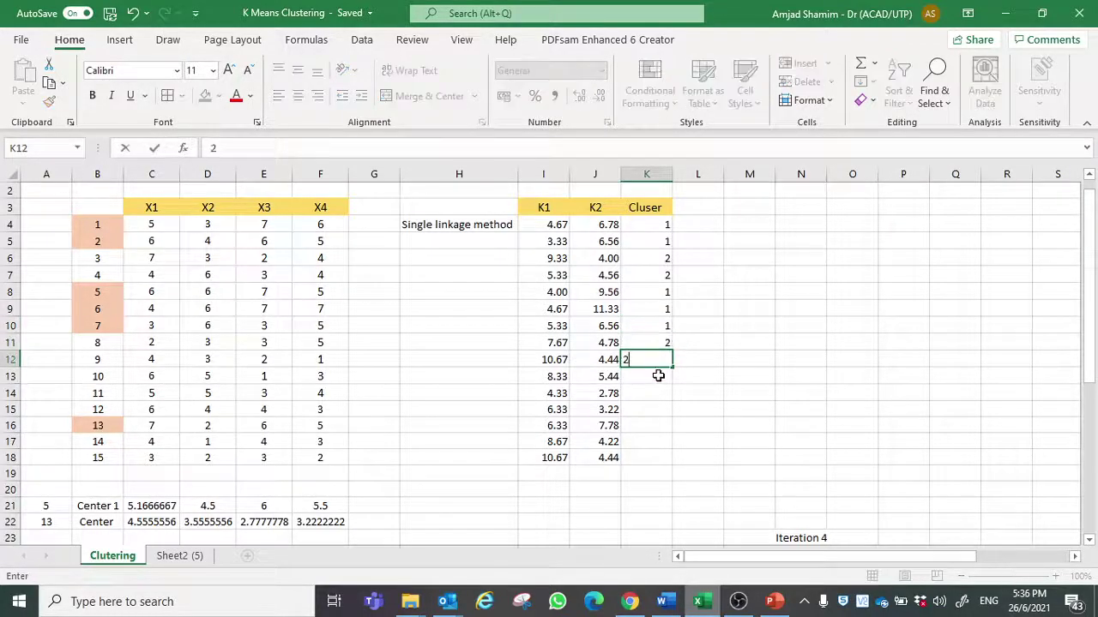
key(Return)
text(2)
key(Return)
Step: Enter the cluster assignments 2, 2, 1, 2 and 2 for cases 11 to 15 in K14:K18
text(2)
key(Return)
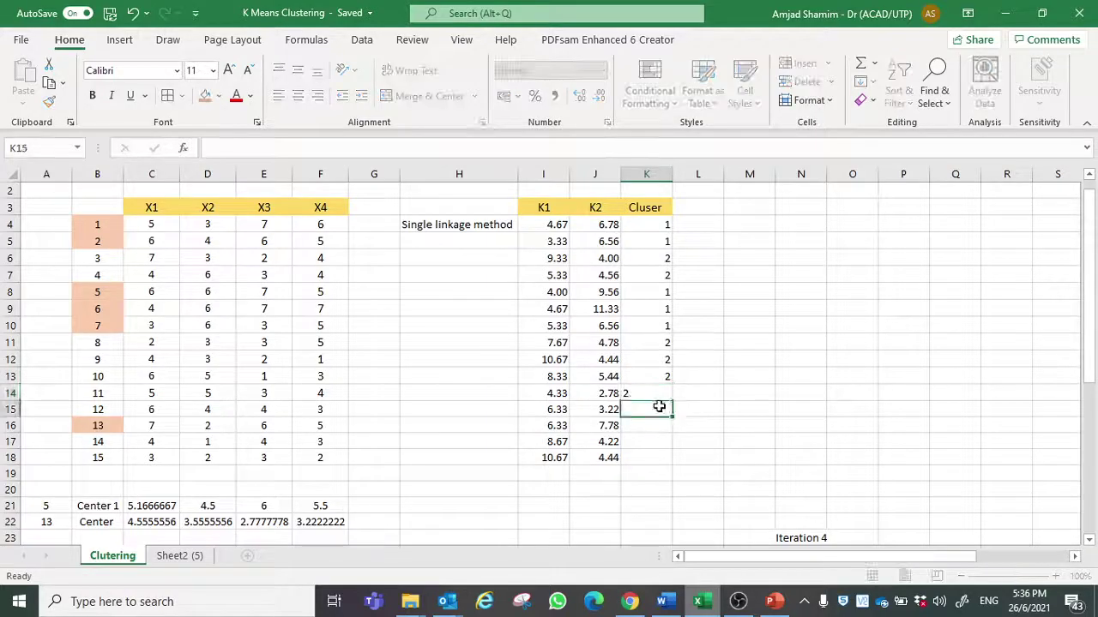
text(2)
key(Return)
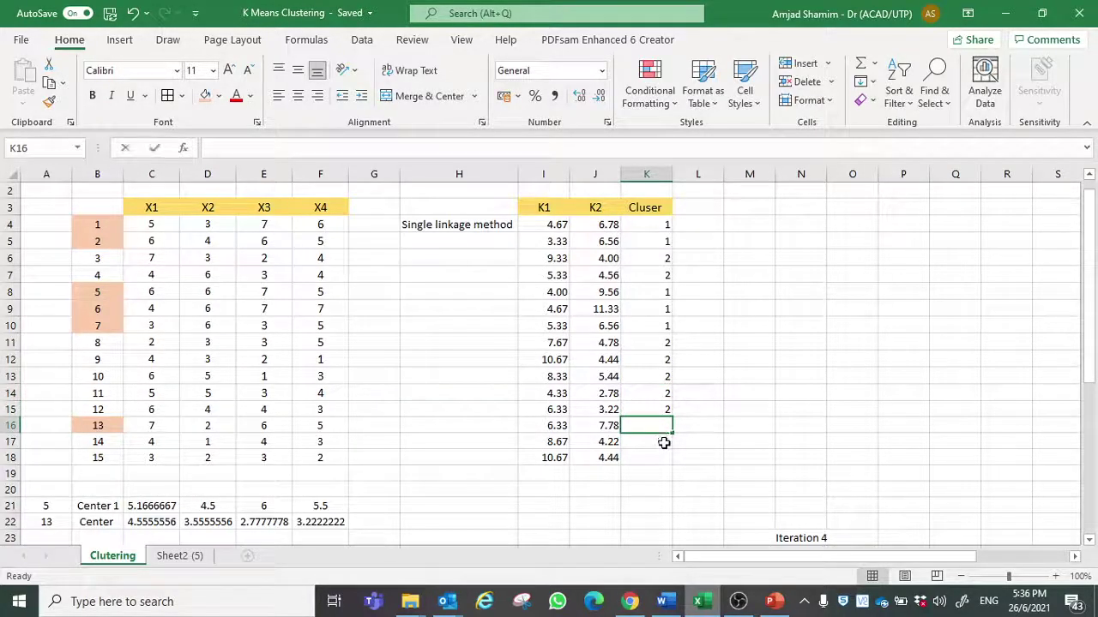
text(1)
key(Return)
text(2)
key(Return)
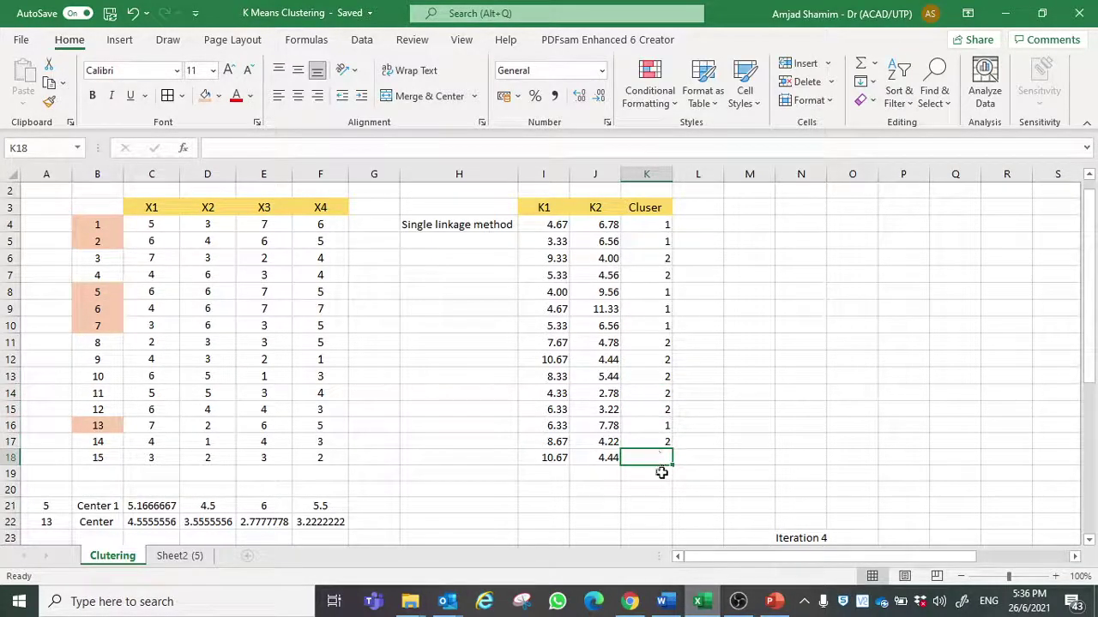
text(2)
click(728, 439)
Step: Copy the K1, K2 and Cluser table in I3:K18 and paste it as values starting at Q25
drag(549, 211, 652, 451)
key(ctrl+c)
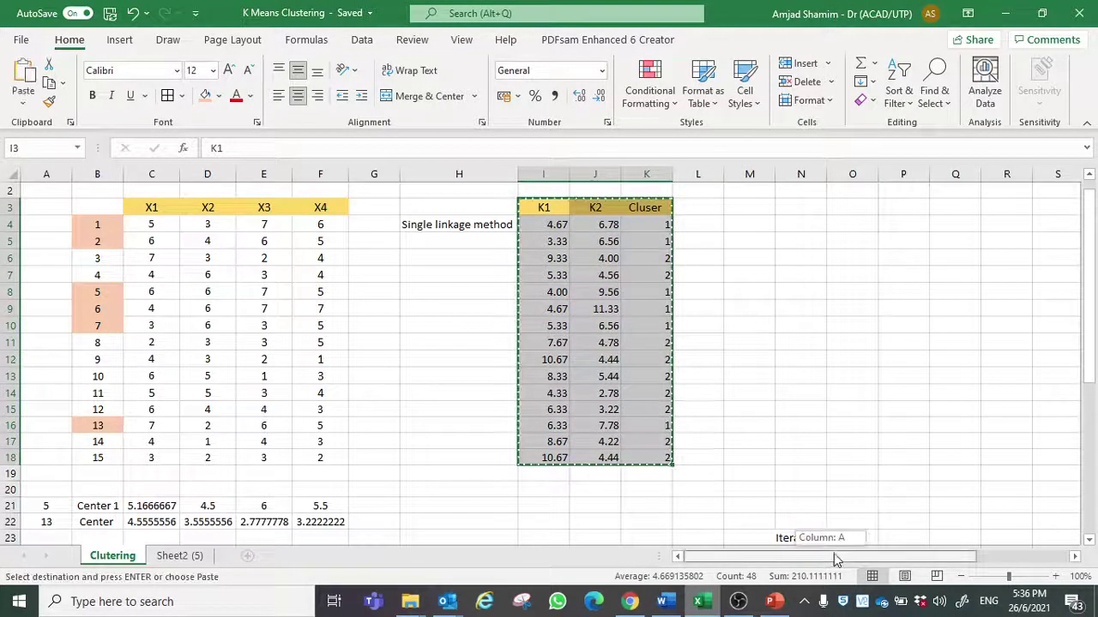
drag(837, 559, 858, 558)
scroll(844, 558, down, 3)
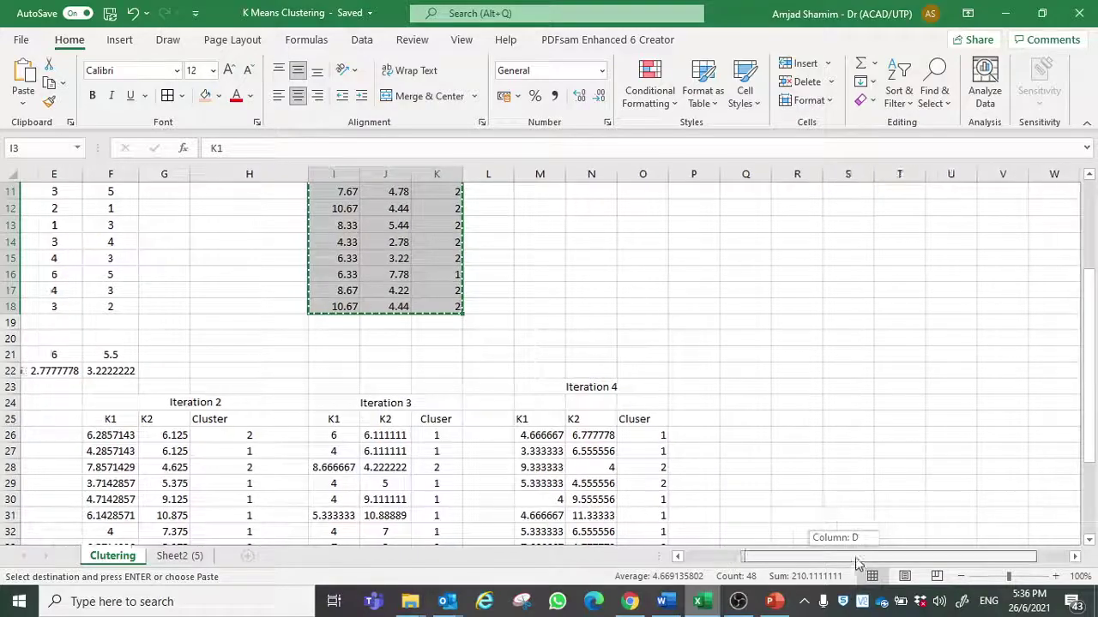
click(743, 420)
right_click(743, 418)
click(810, 212)
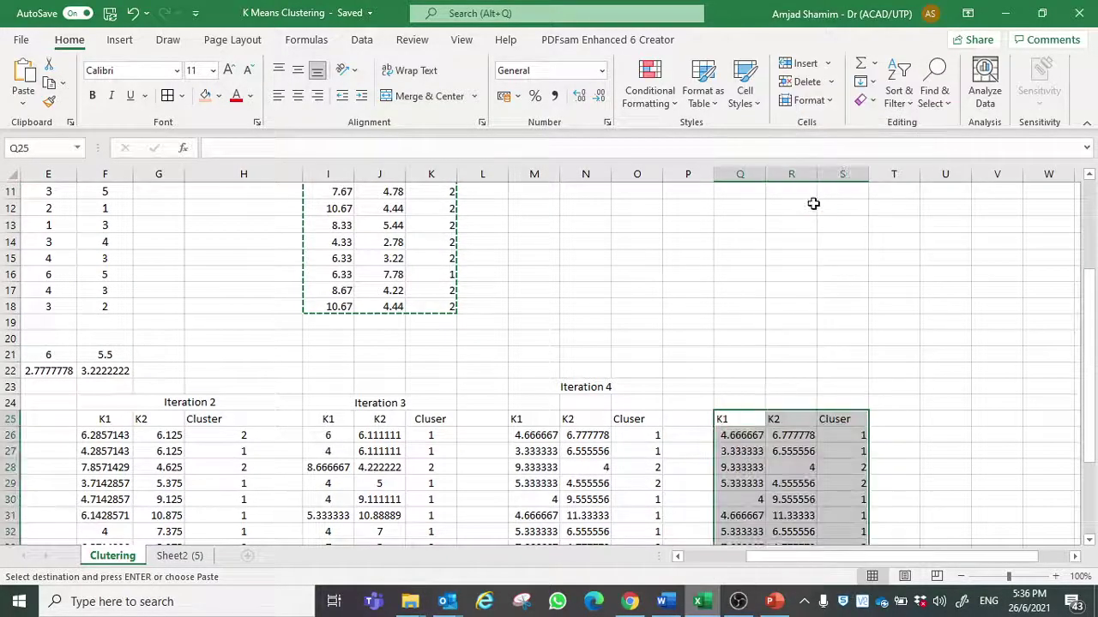
Step: Merge and center Q24:S24 above the pasted table and title it "Iteration 5"
click(743, 401)
drag(743, 401, 836, 401)
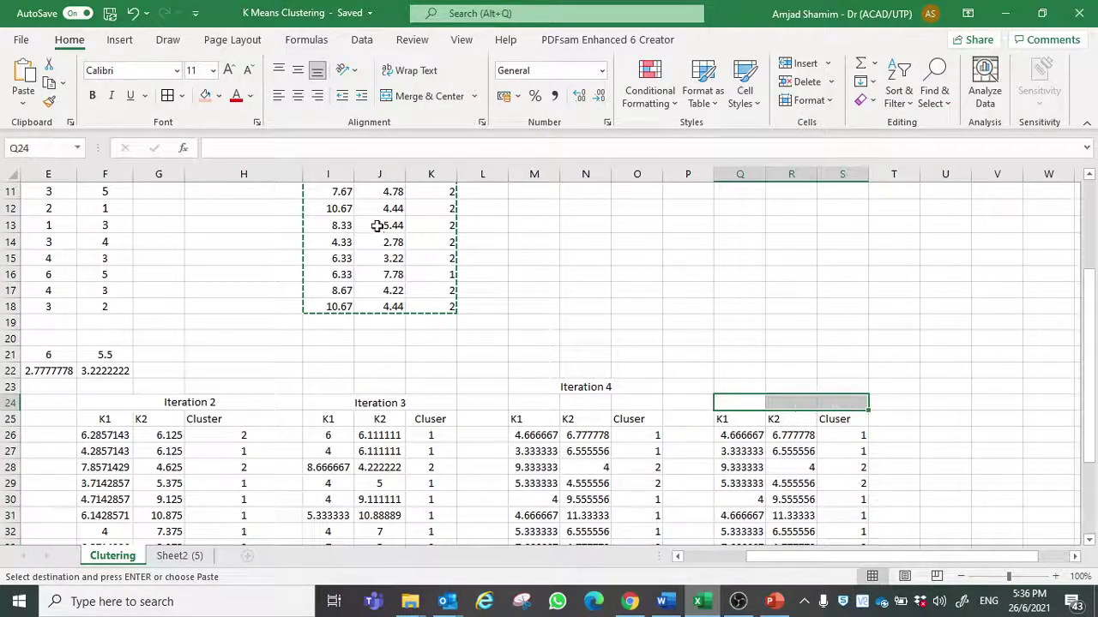
click(420, 97)
text(Ite)
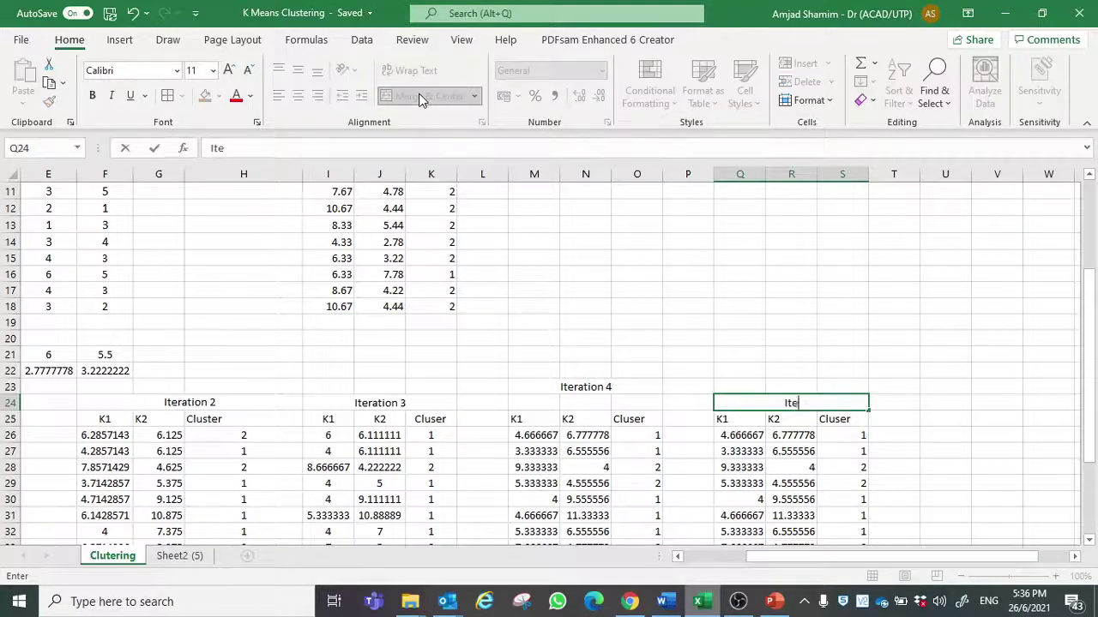
text(ration 5)
key(Return)
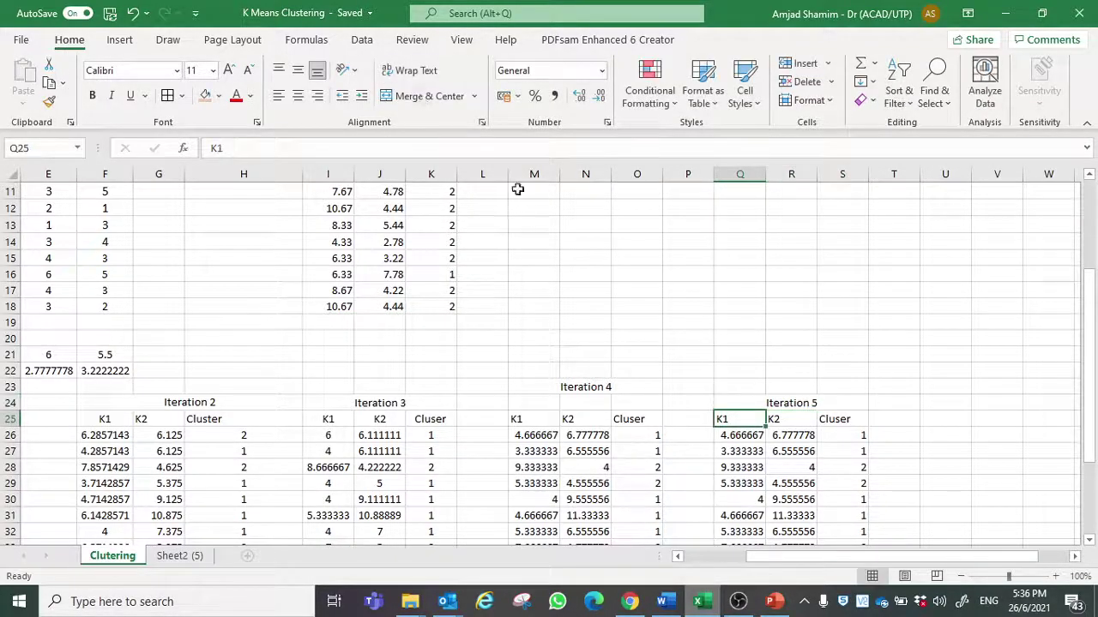
Step: Subtract the Iteration 5 clusters from the Iteration 4 clusters with =O26-S26 in U26, filled down to U40
scroll(848, 325, down, 2)
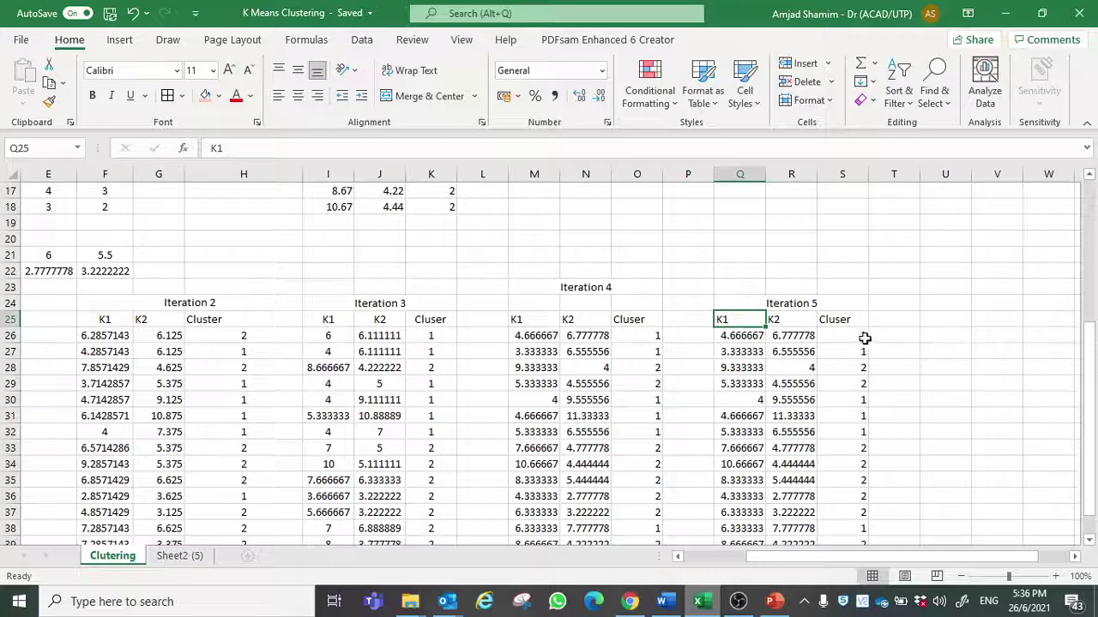
drag(864, 339, 862, 532)
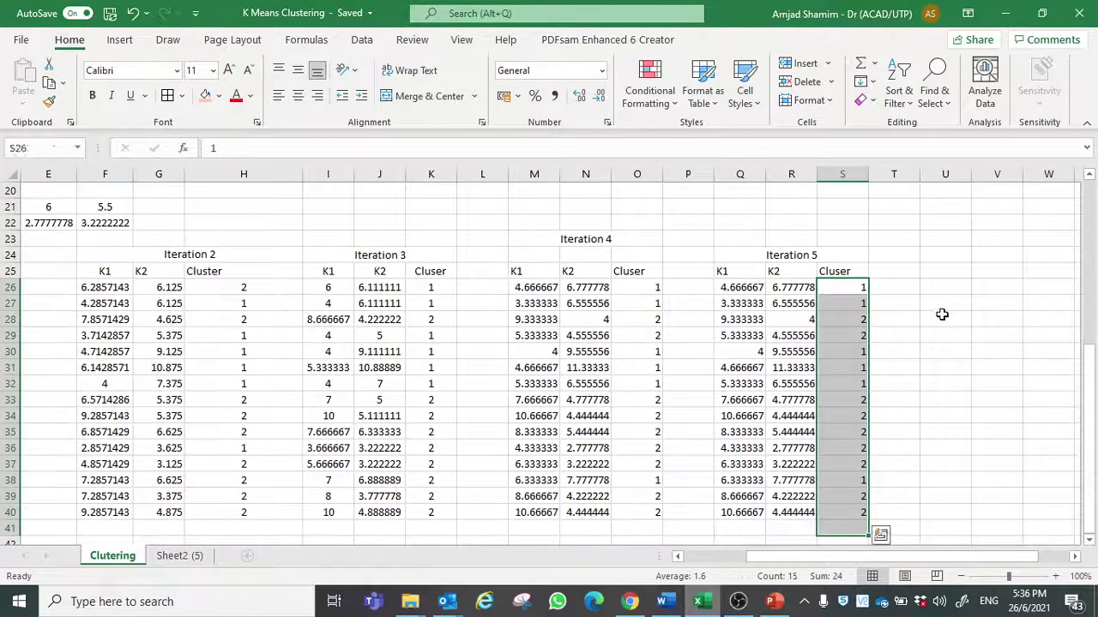
click(941, 291)
text(=)
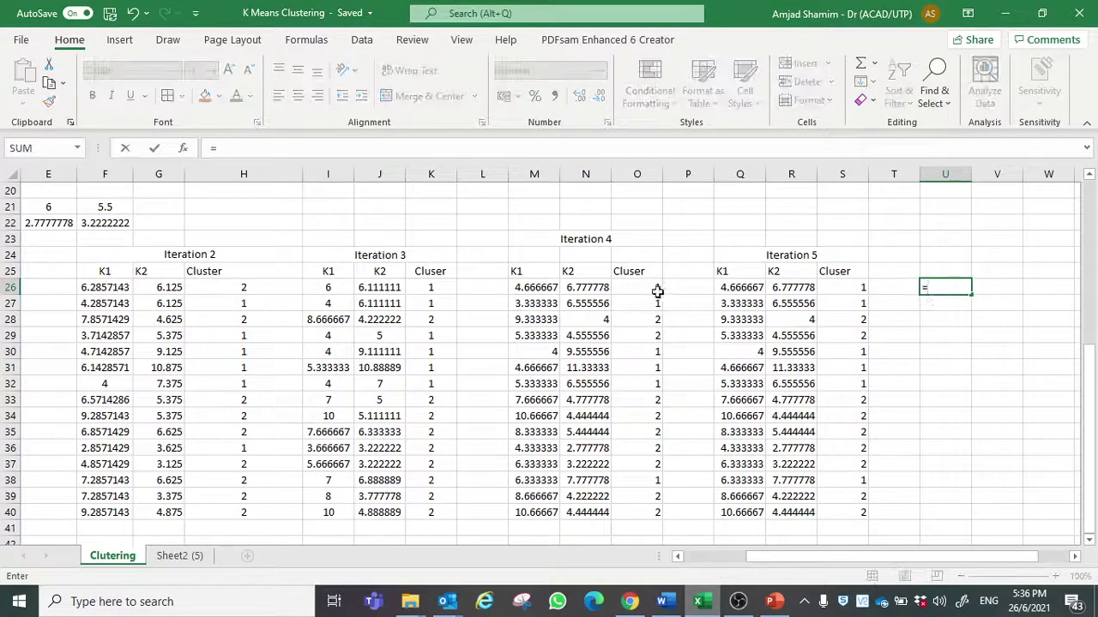
click(656, 292)
text(-)
click(858, 290)
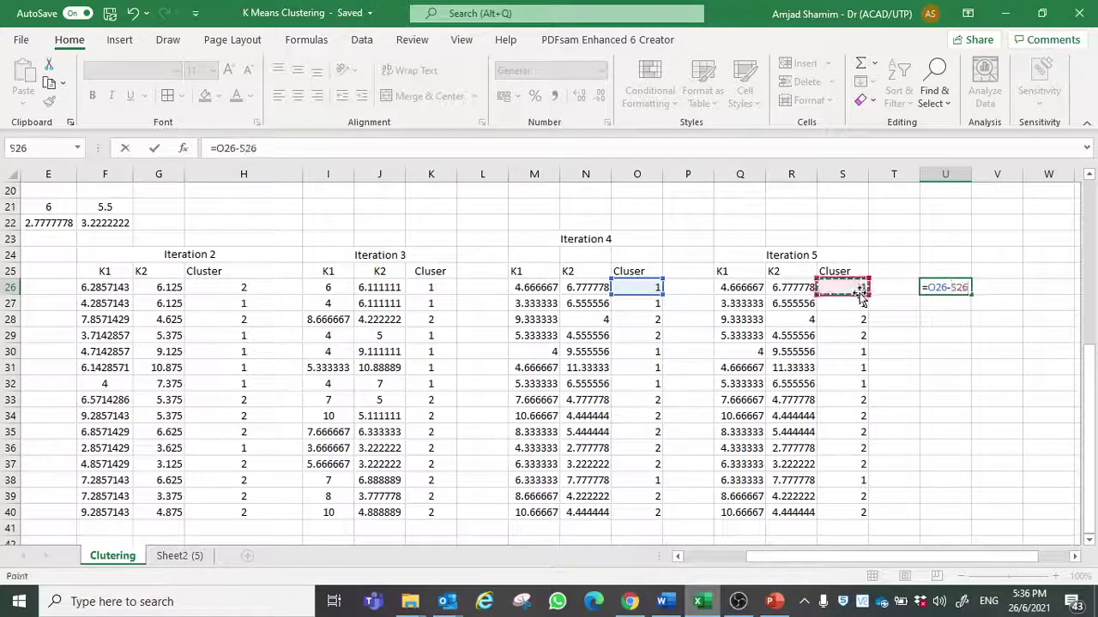
key(Return)
click(958, 290)
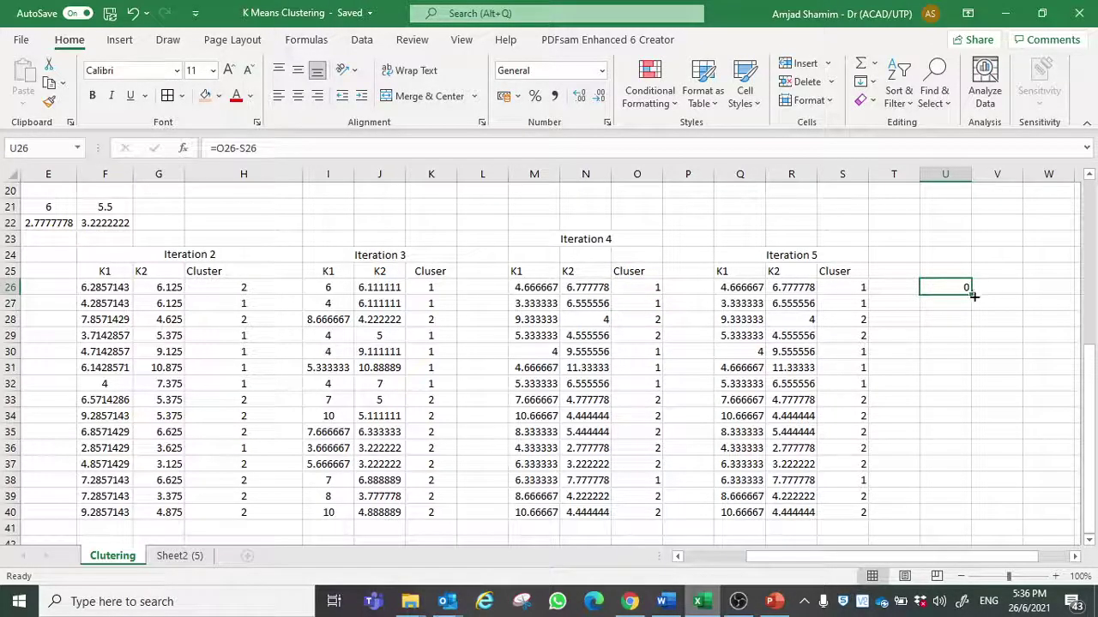
drag(974, 296, 987, 515)
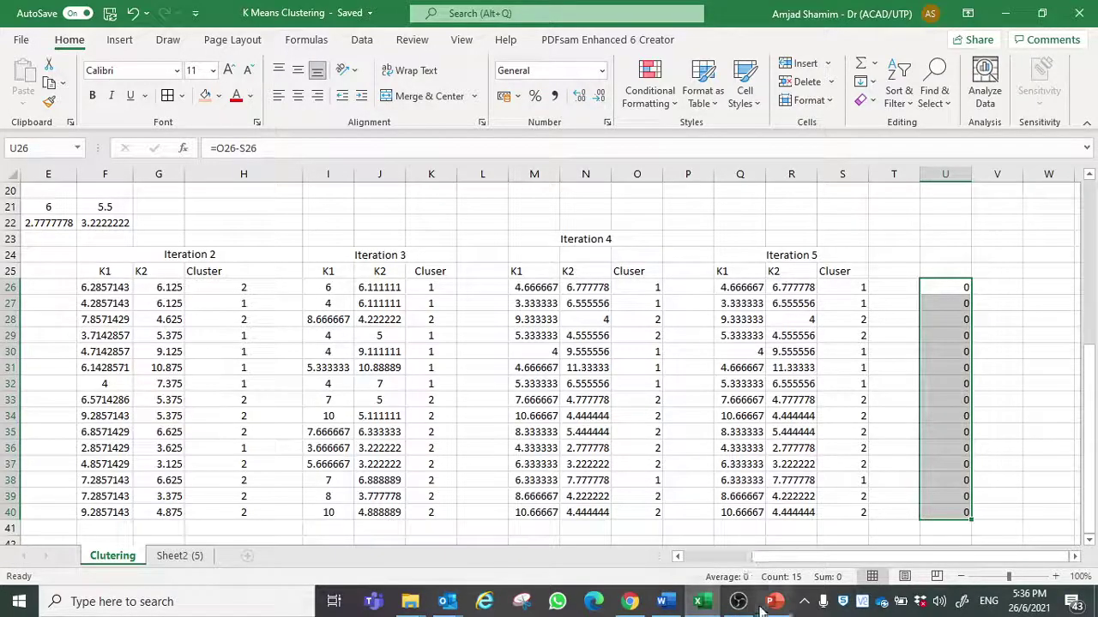
Step: Switch to PowerPoint to review the K-Means procedure on slide 7, and return to the Excel worksheet
click(701, 592)
click(56, 449)
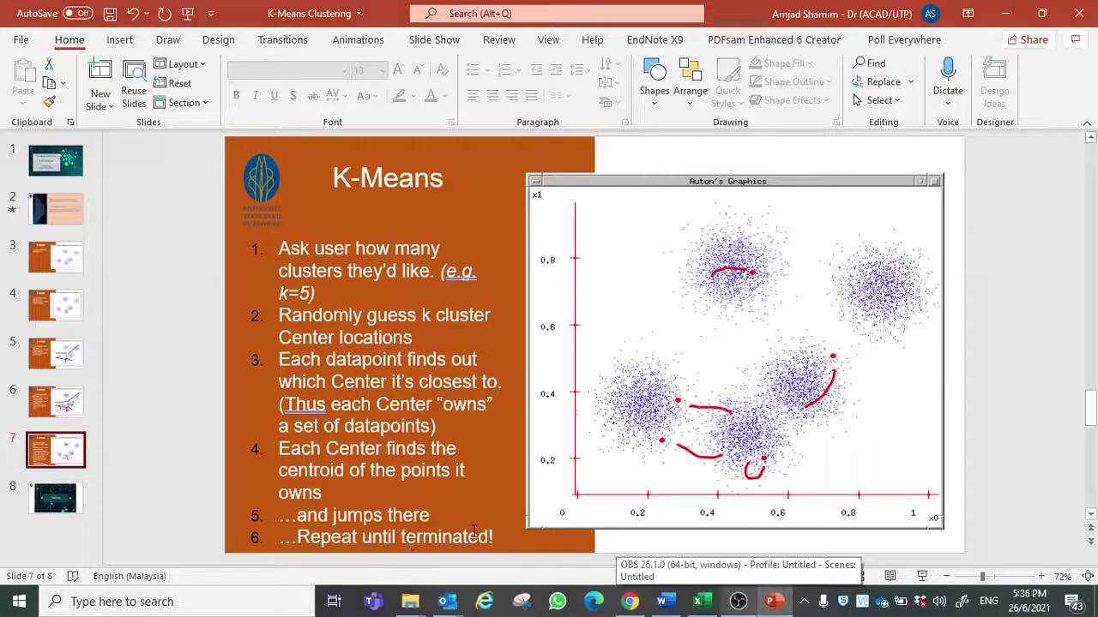
click(699, 601)
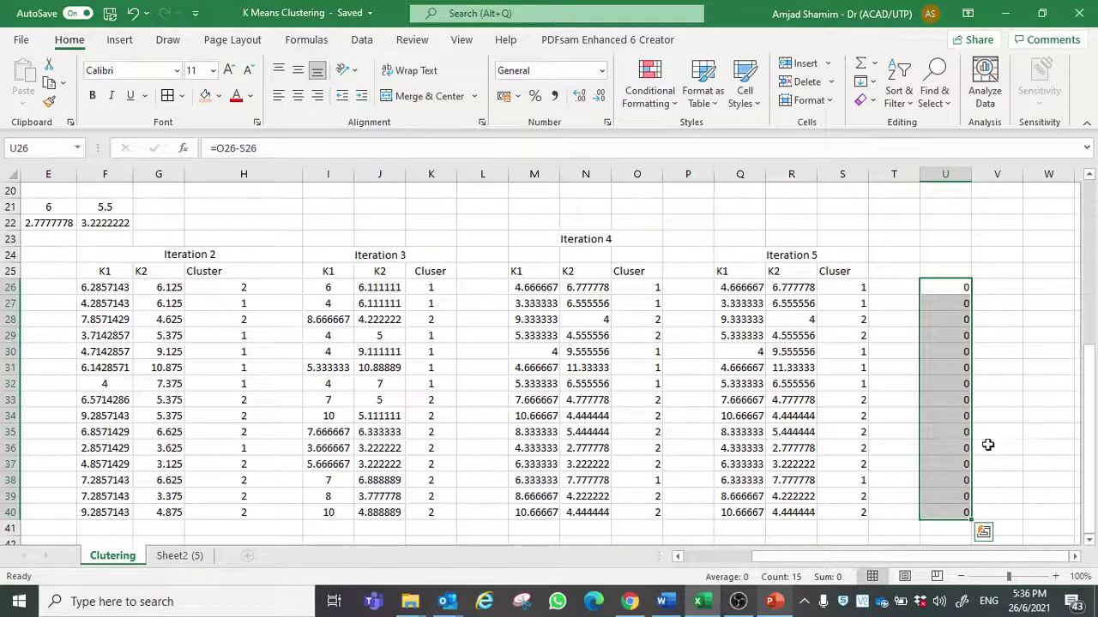
Step: Add the headings K1 and K2 in M3 and N3 for listing each cluster's members
scroll(988, 444, up, 7)
click(547, 231)
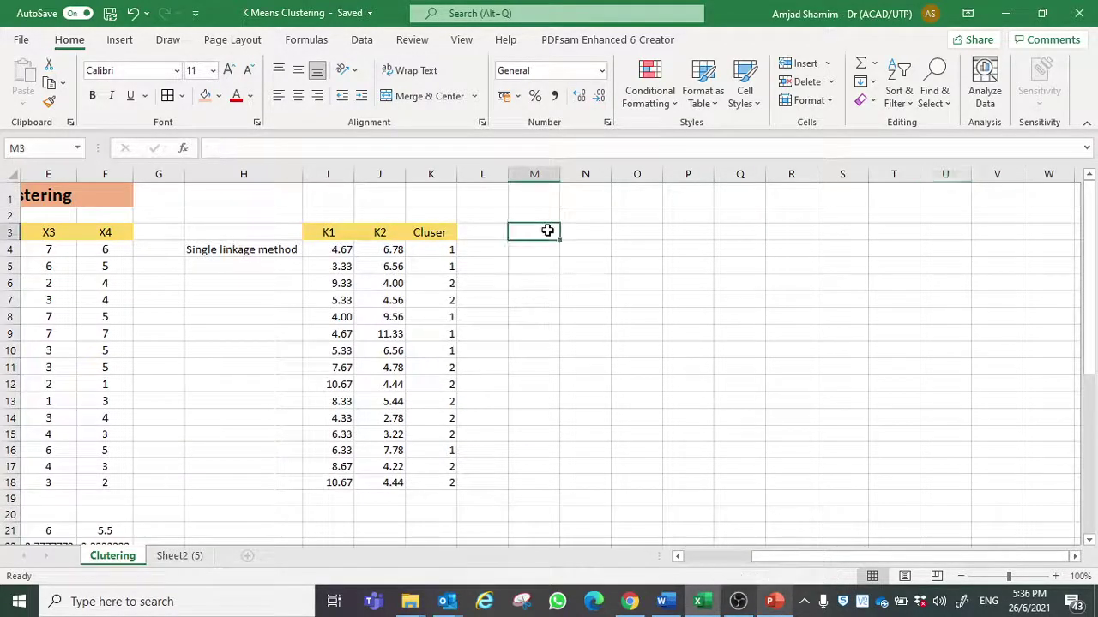
text(K1)
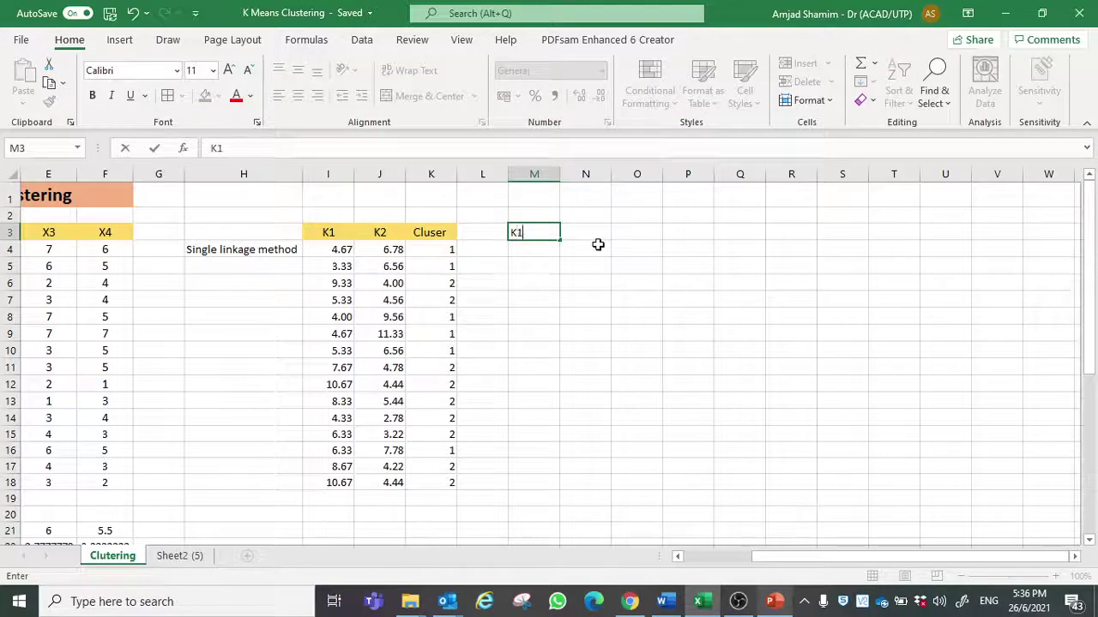
key(Tab)
text(K2)
key(Return)
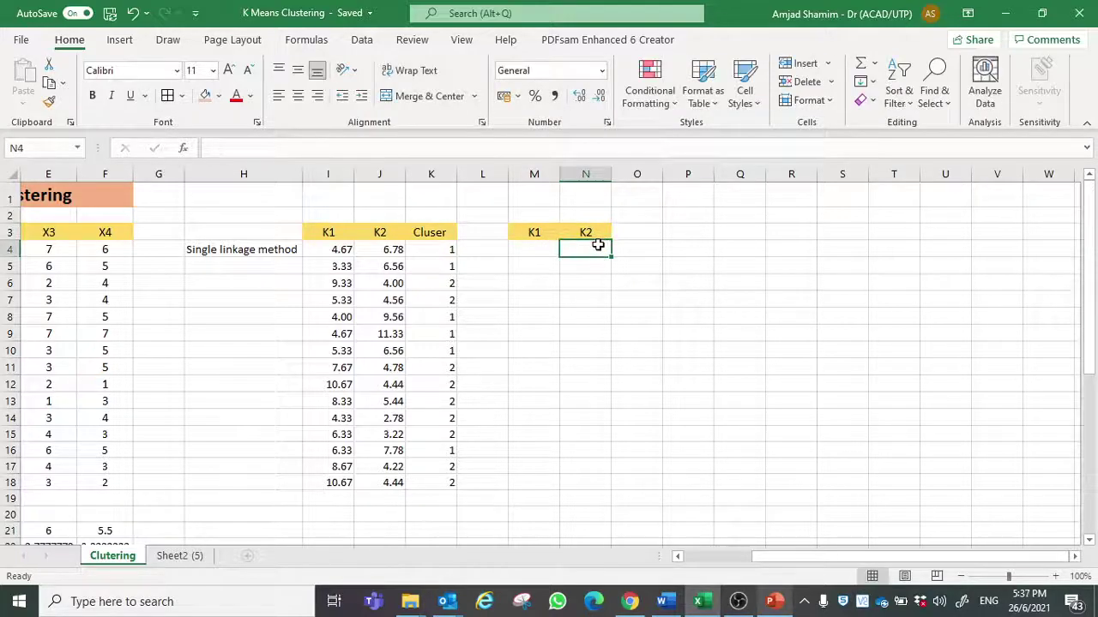
Step: List cases 1, 2 and 5 as first-cluster members in M4:M6 under the new K1 heading
click(549, 247)
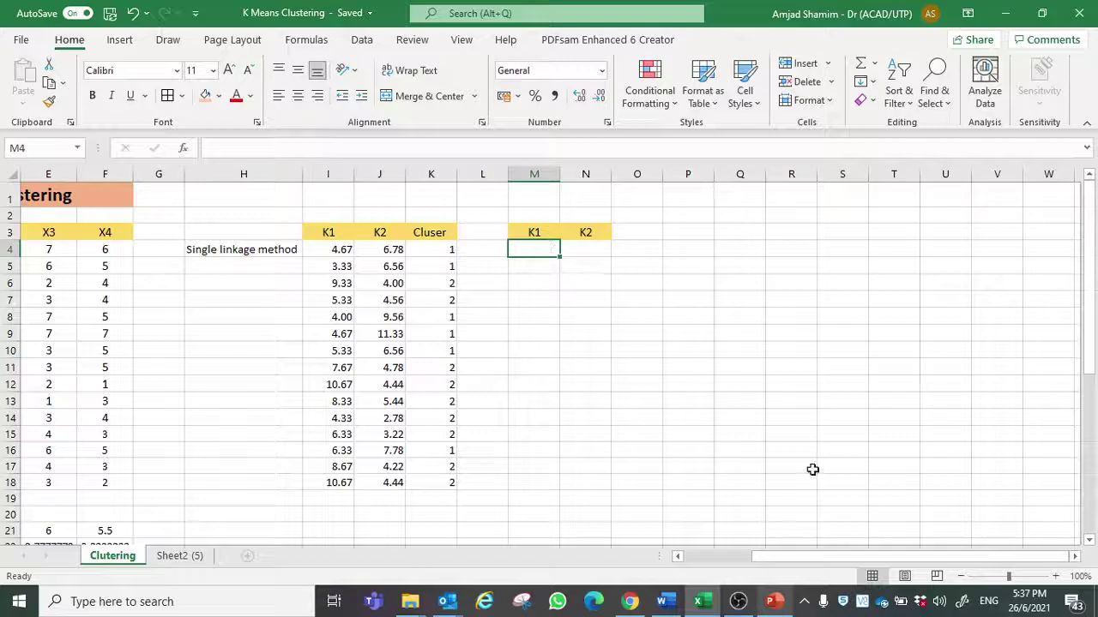
drag(792, 561, 736, 559)
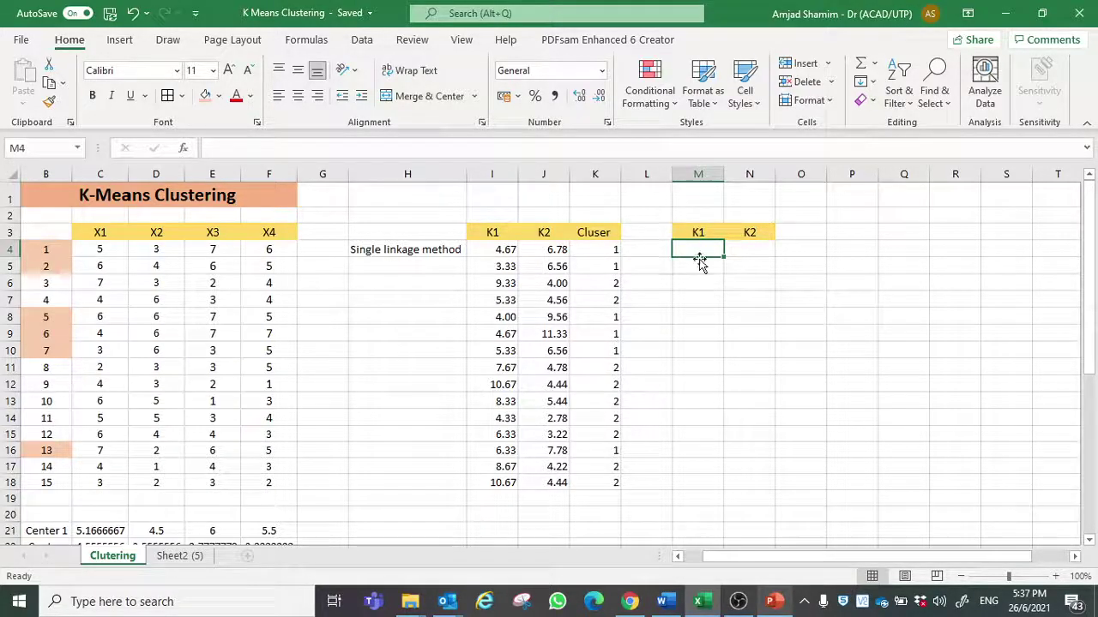
text(1)
key(Return)
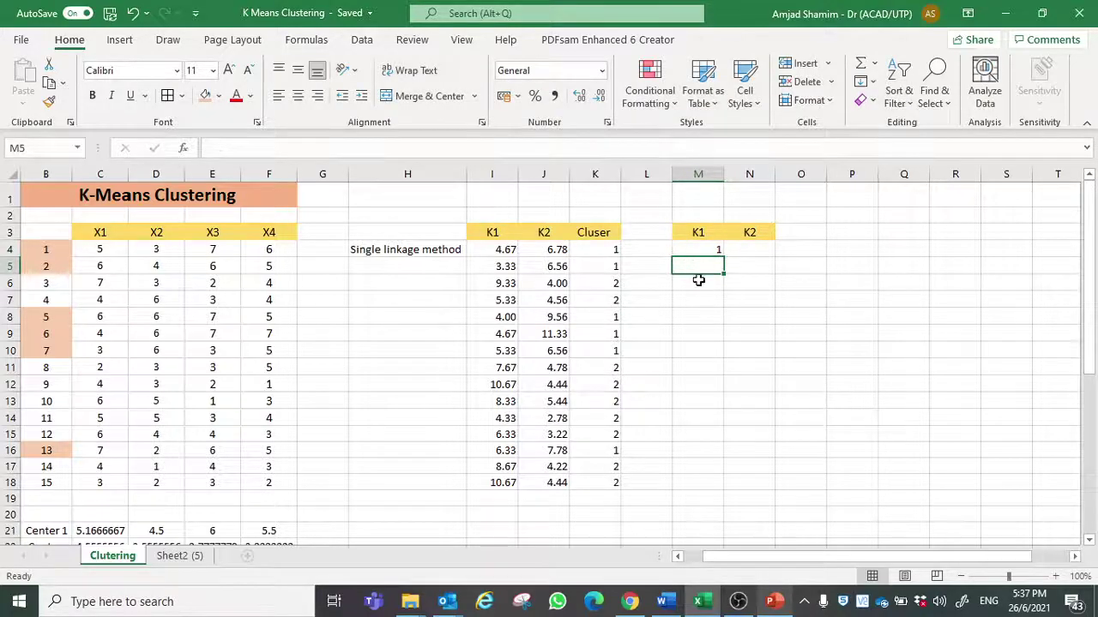
text(2)
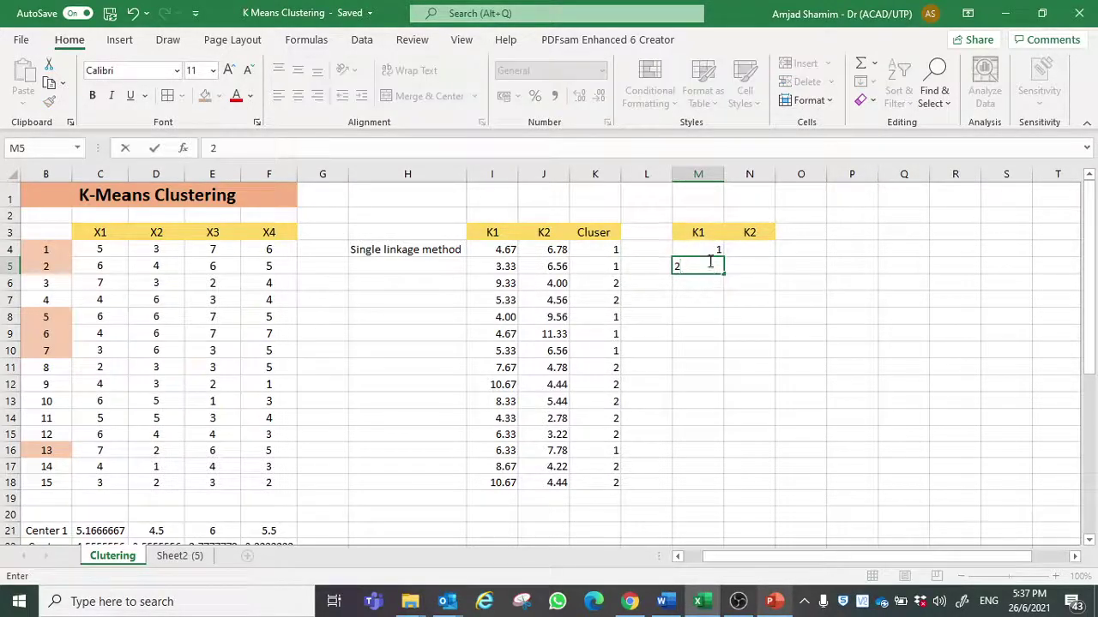
click(689, 314)
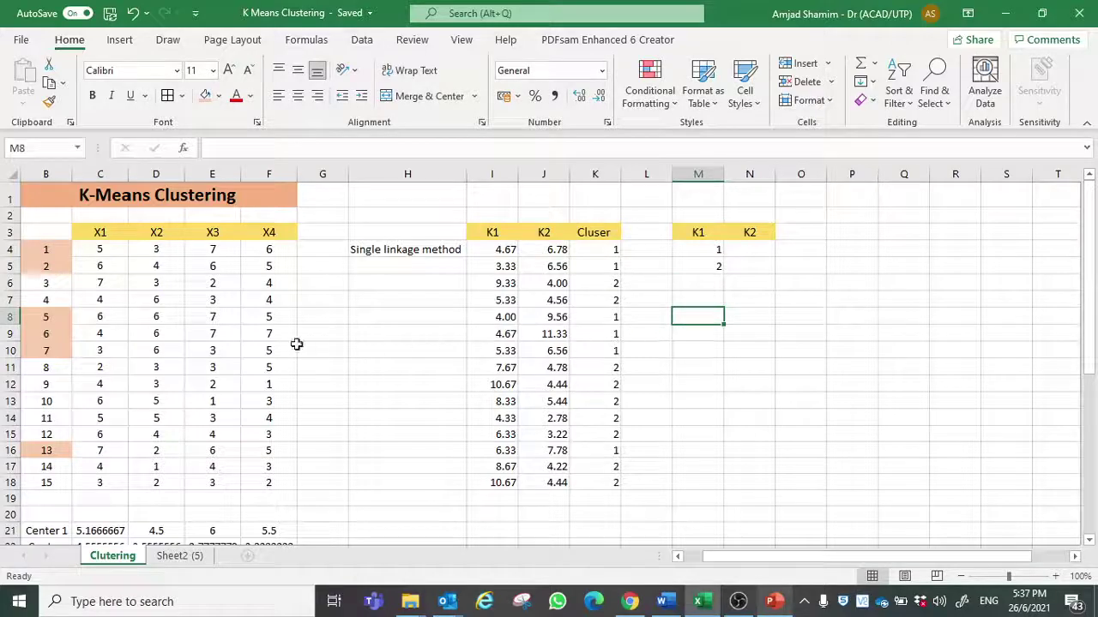
click(715, 279)
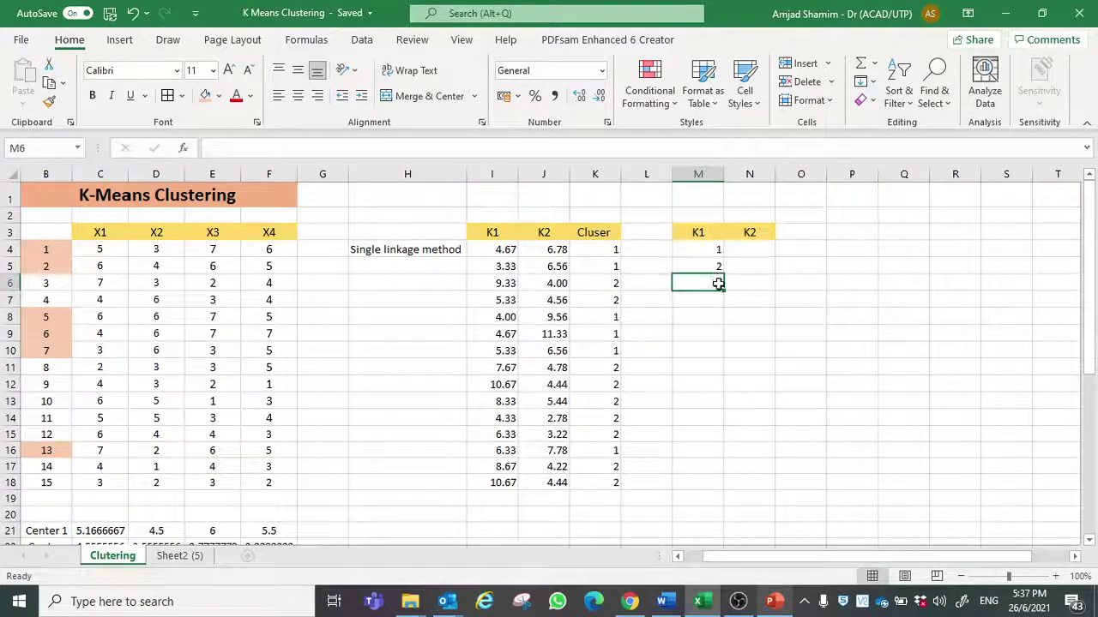
text(5)
click(713, 299)
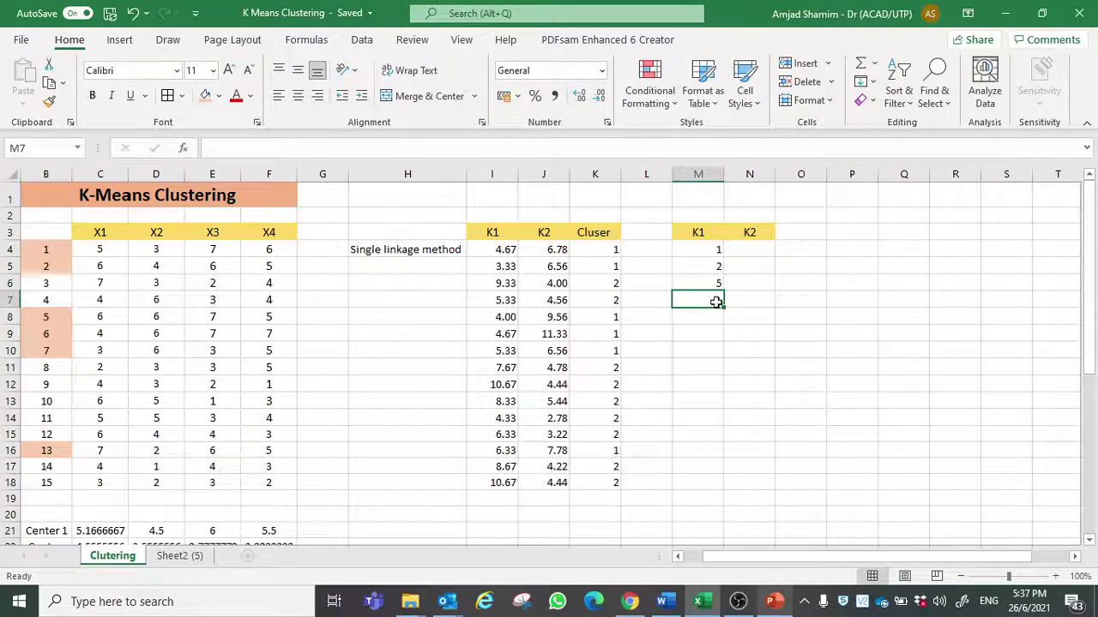
Step: Continue the K1 member list with cases 6, 7 and 13 in M7:M9
text(6)
click(713, 317)
text(7)
click(702, 332)
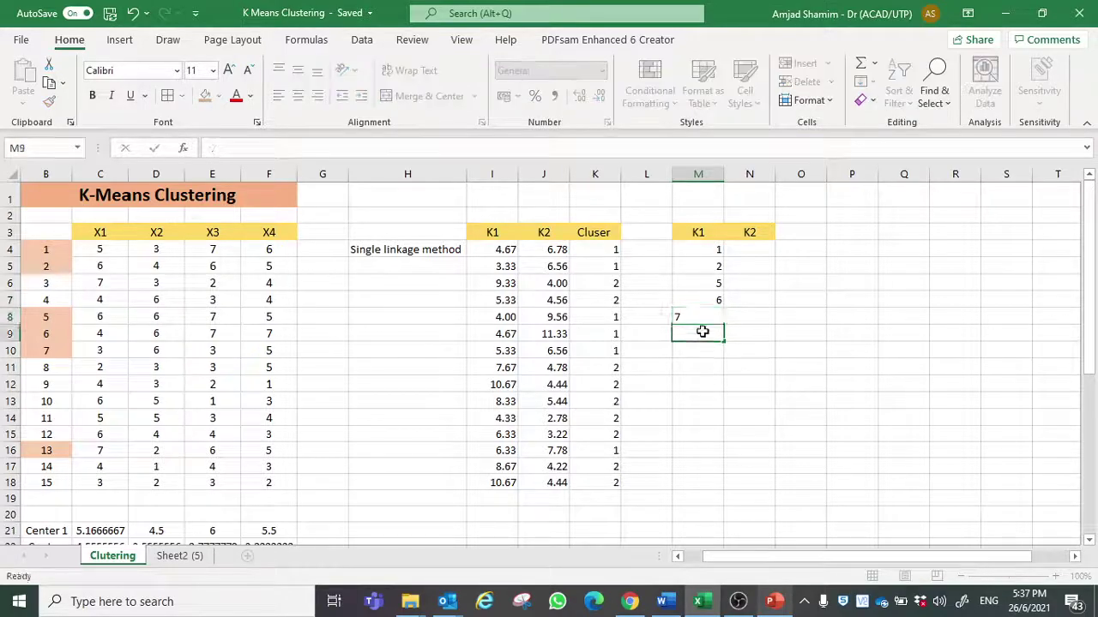
click(607, 451)
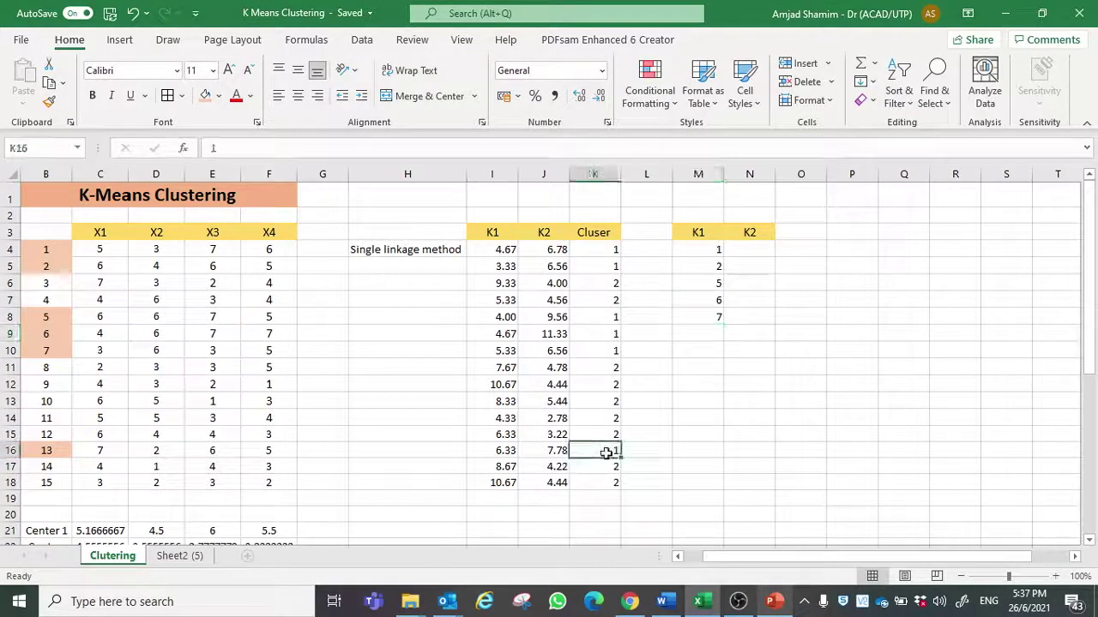
click(701, 336)
text(13)
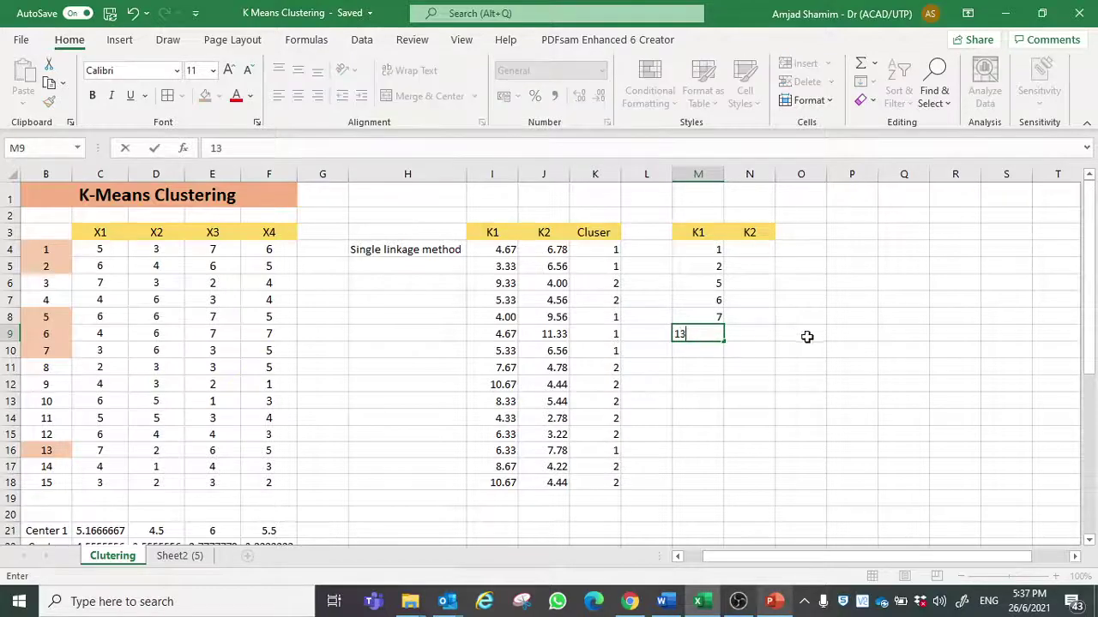
Step: List cases 3, 4, 8, 9 and 10 as second-cluster members in N4:N8 under the K2 heading
click(748, 257)
text(3)
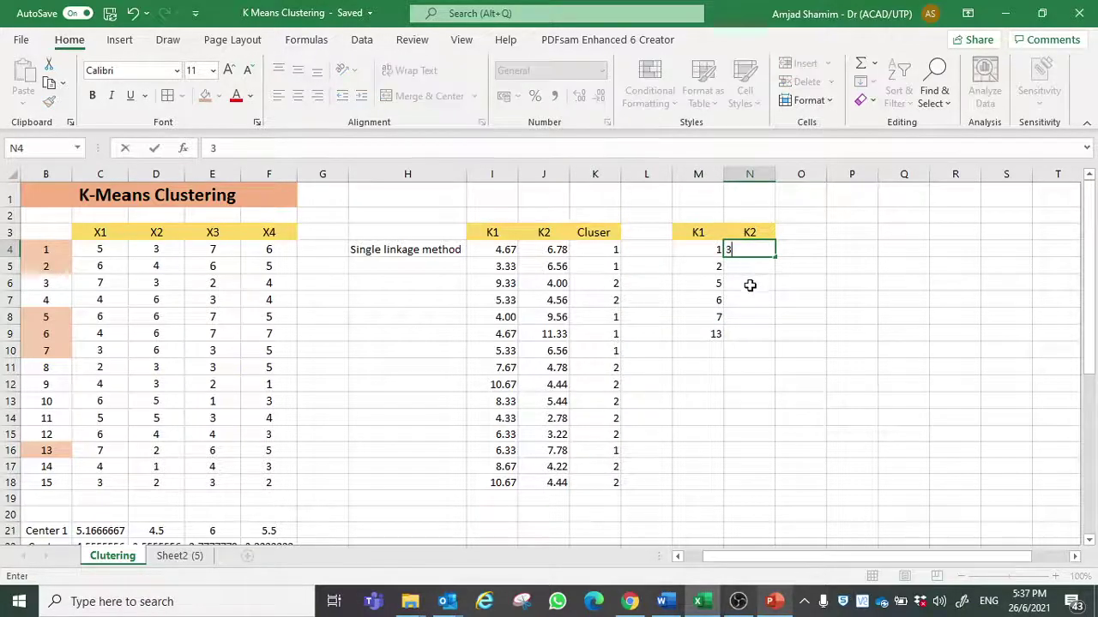
click(743, 267)
text(4)
click(747, 282)
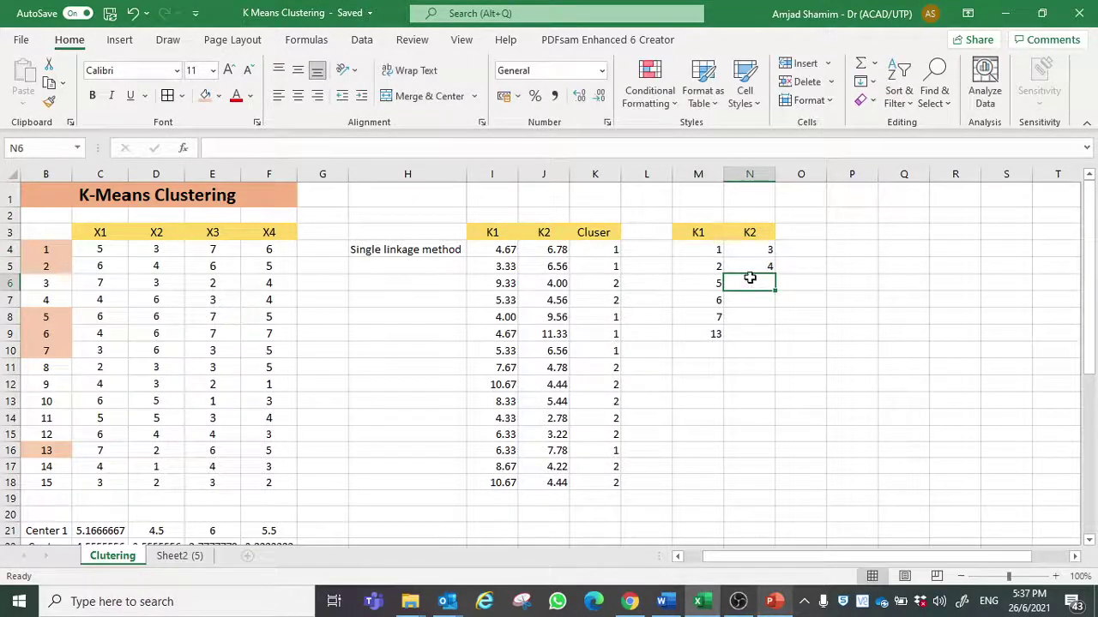
text(8)
click(772, 297)
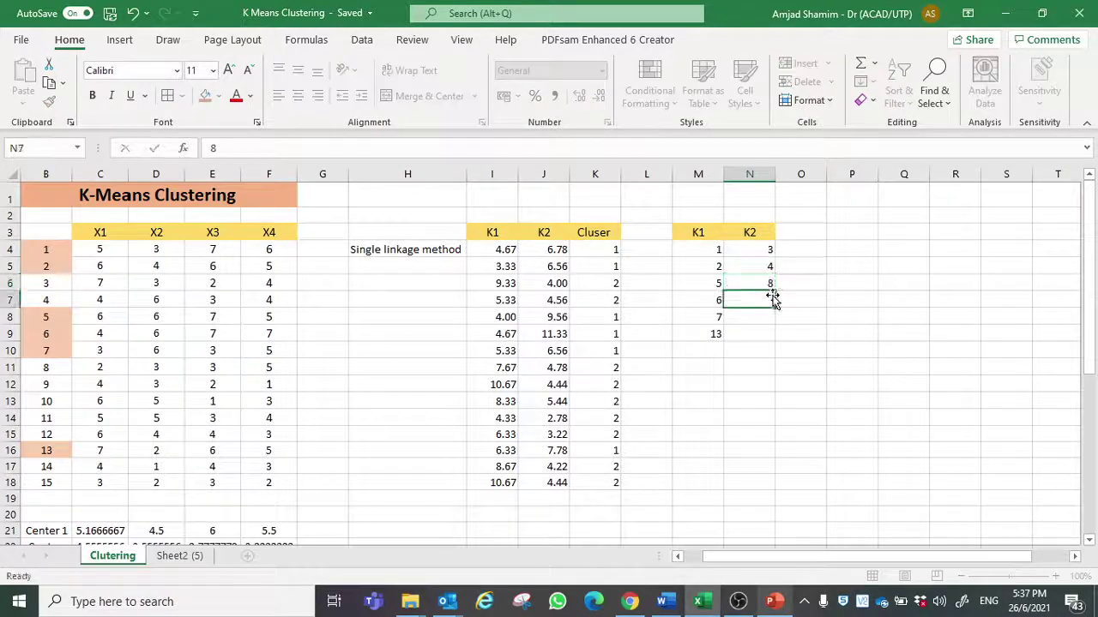
key(Return)
text(10)
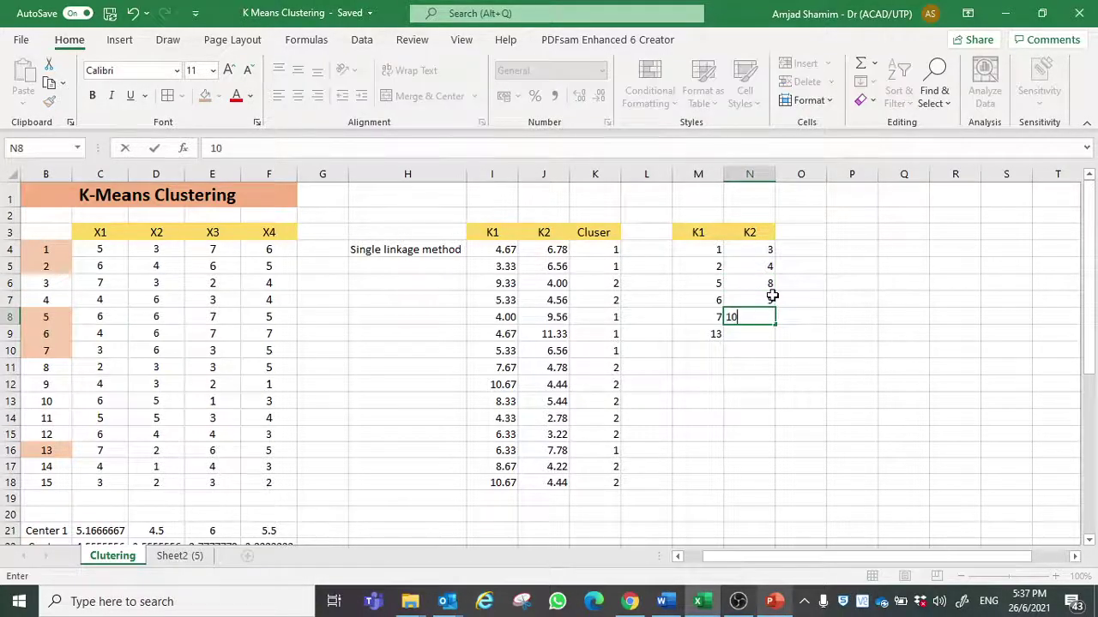
key(Return)
Step: Complete the K2 member list with cases 11, 12, 14 and 15 in N9:N12
drag(611, 368, 53, 418)
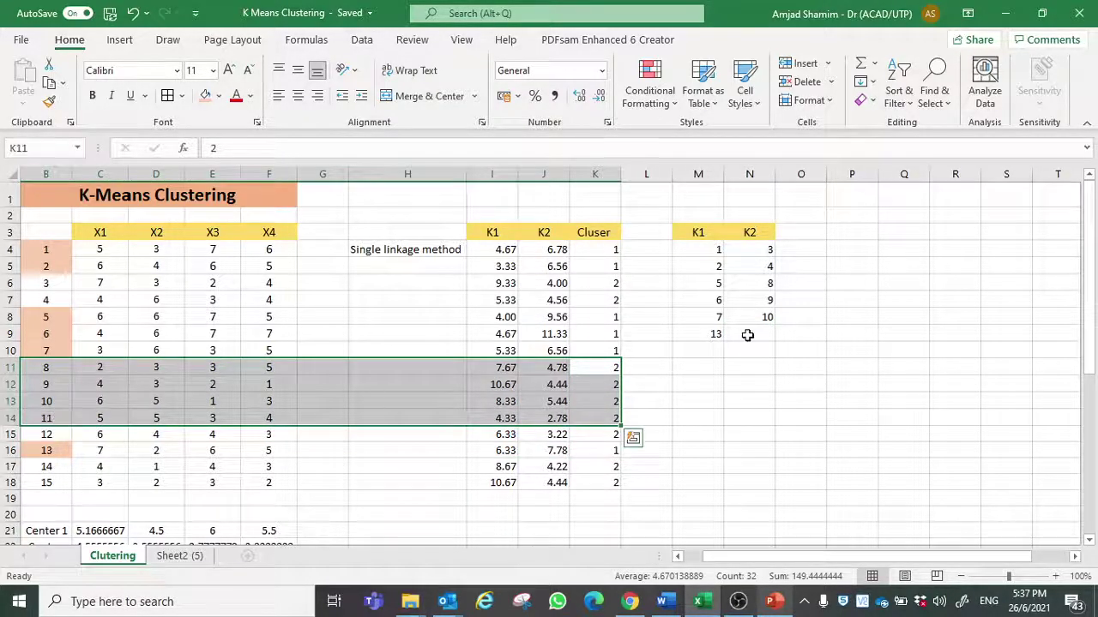
click(759, 334)
text(11)
key(Return)
text(12)
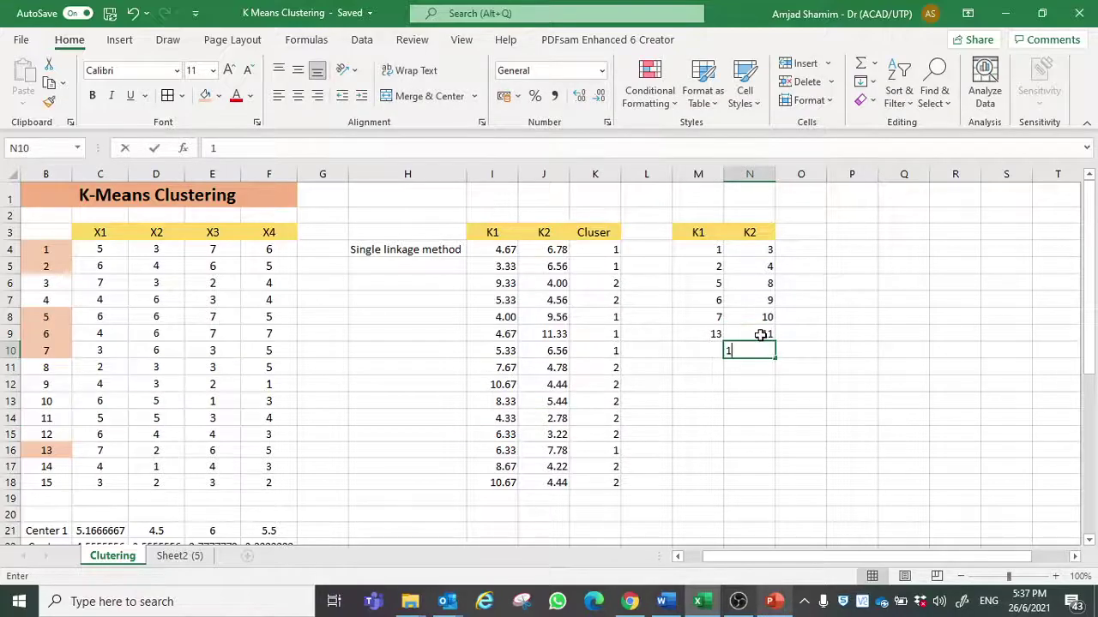
key(Return)
text(14)
key(Return)
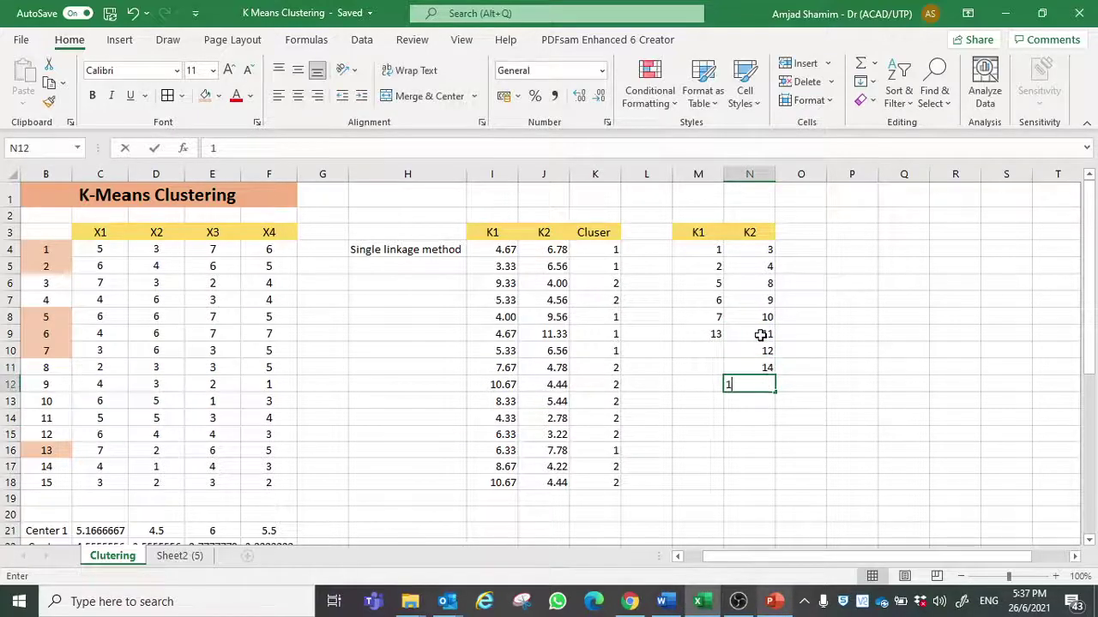
text(15)
key(Return)
Step: Center the contents of the cluster member table M3:N12 horizontally and apply borders to all its cells
click(683, 227)
drag(683, 227, 764, 380)
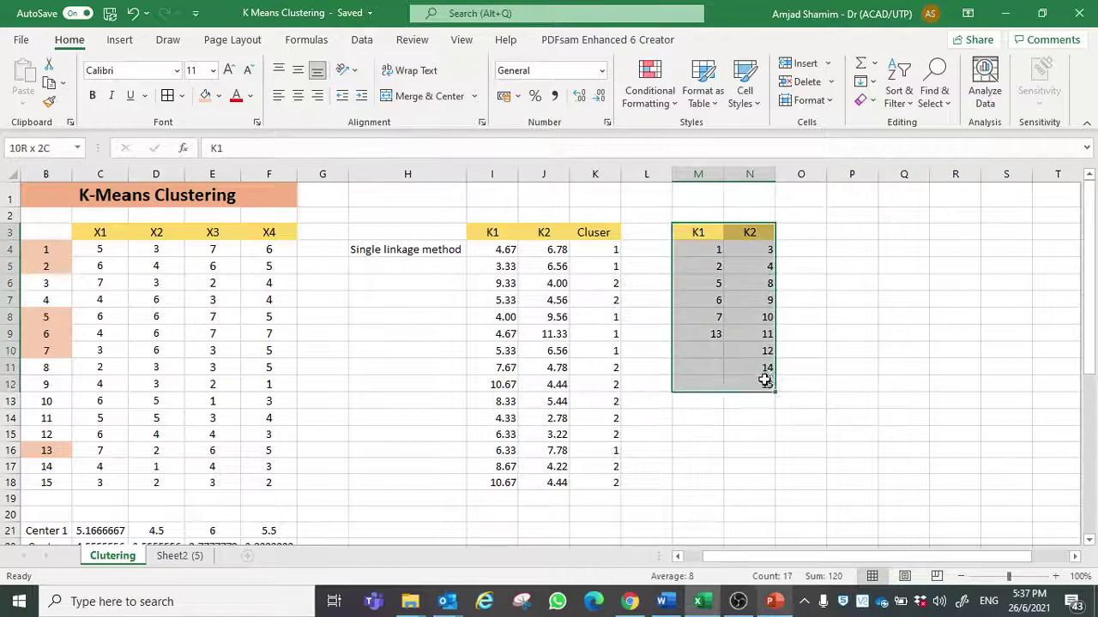
click(298, 95)
click(298, 95)
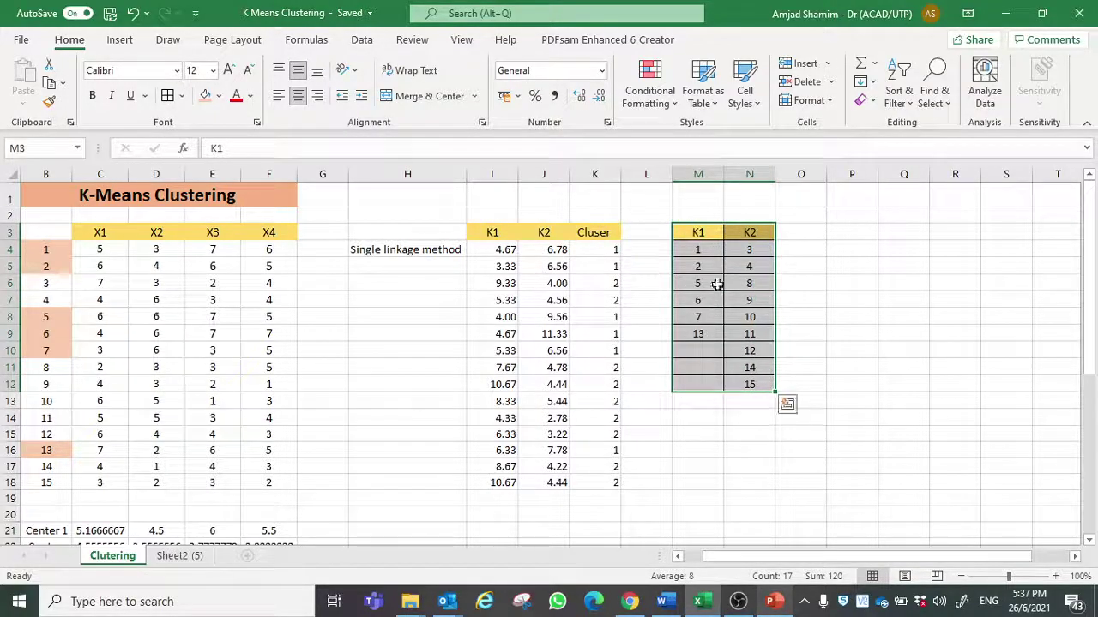
click(717, 284)
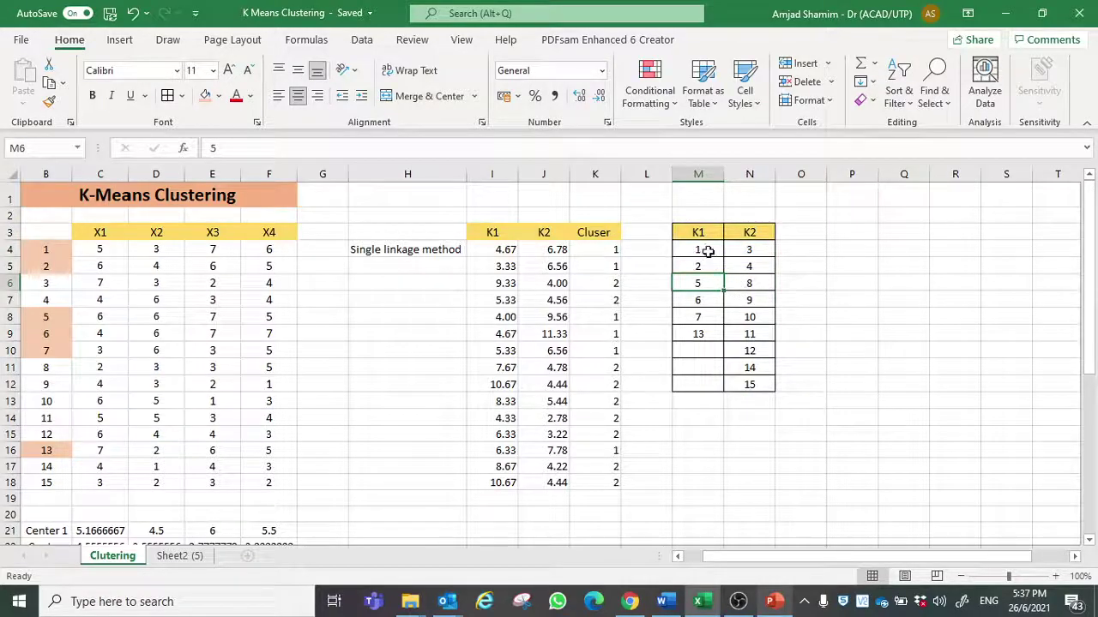
drag(706, 247, 708, 333)
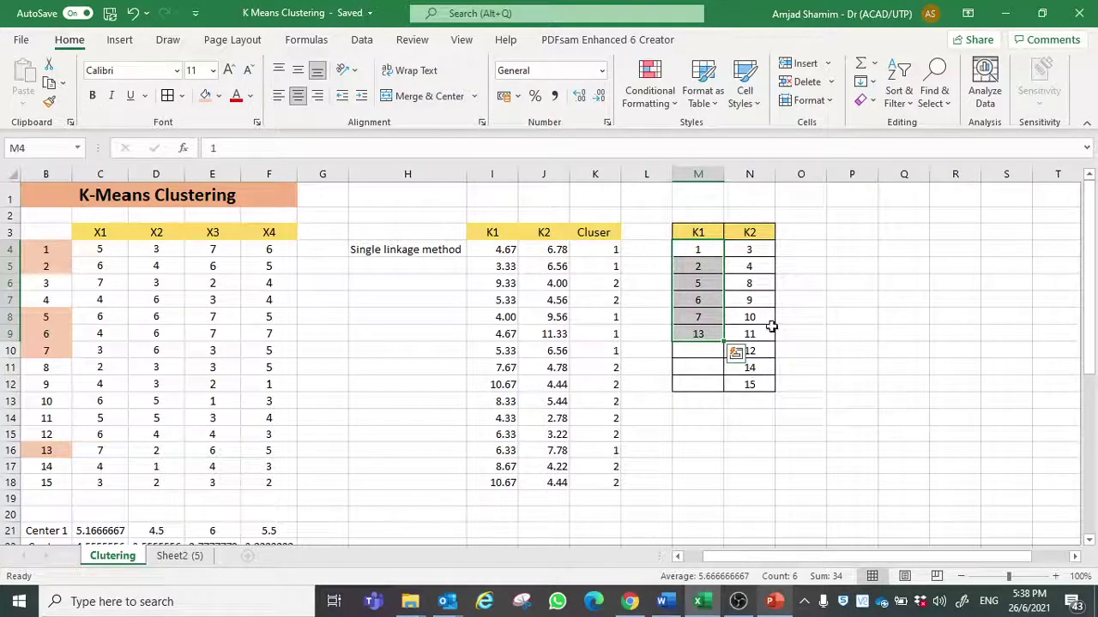
Step: Switch to PowerPoint and review the K-Means slides as a slide show from slide 2 through to the end, then close the show
click(769, 602)
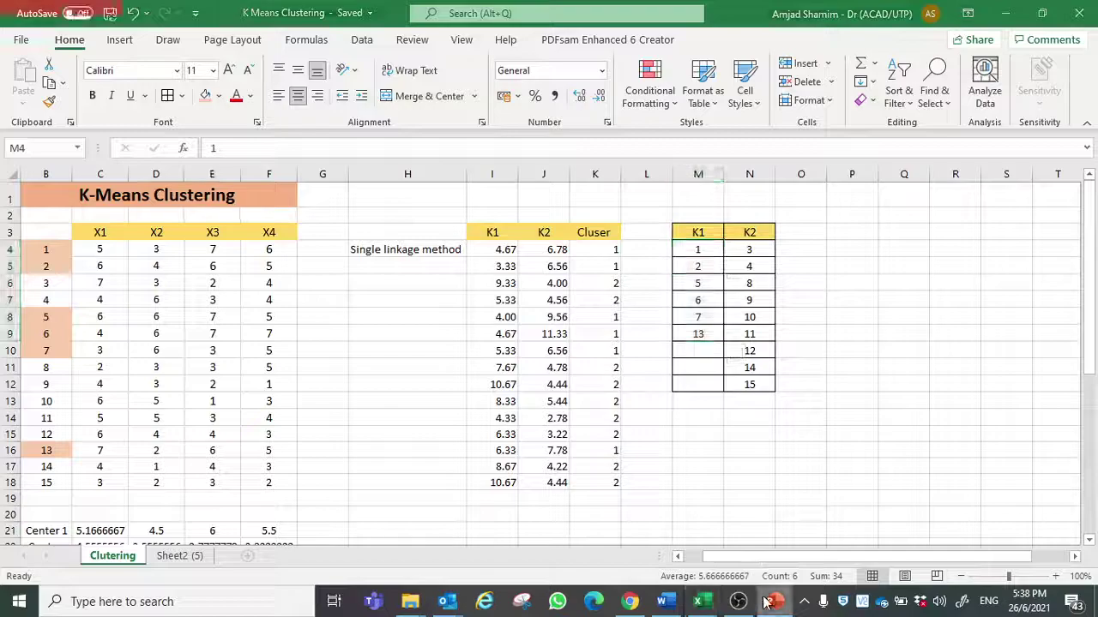
click(55, 211)
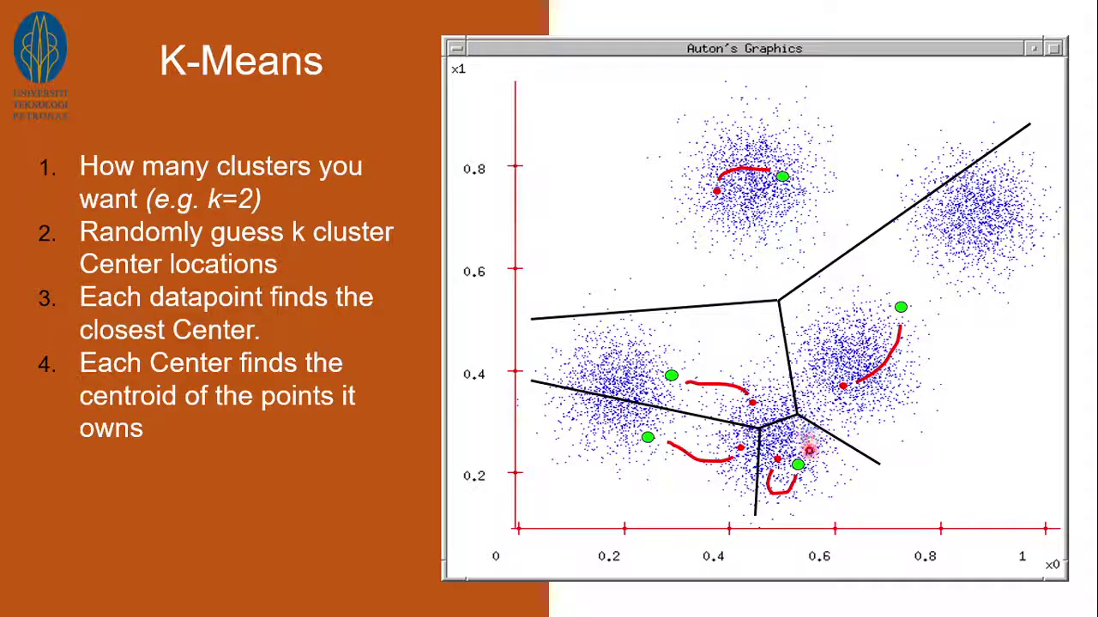
key(Right)
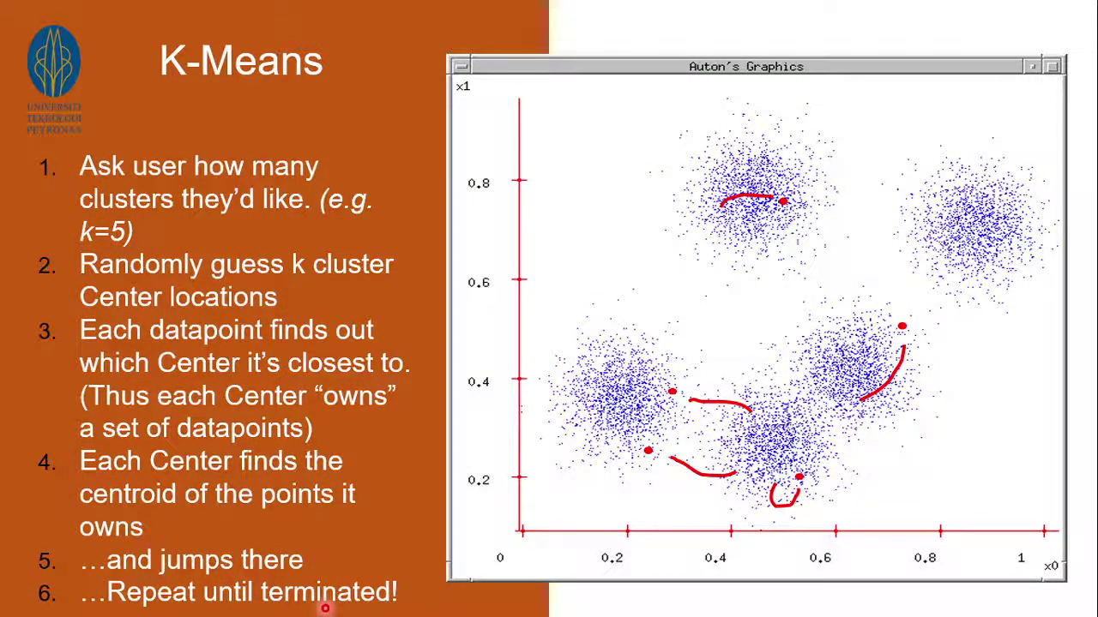
key(Right)
key(Right)
click(326, 607)
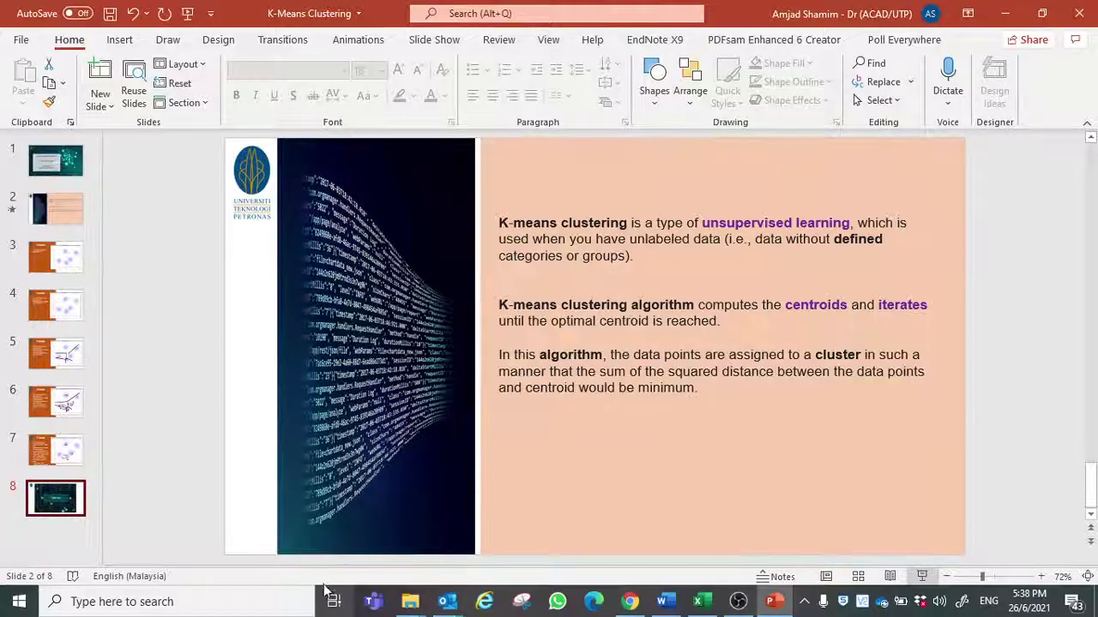